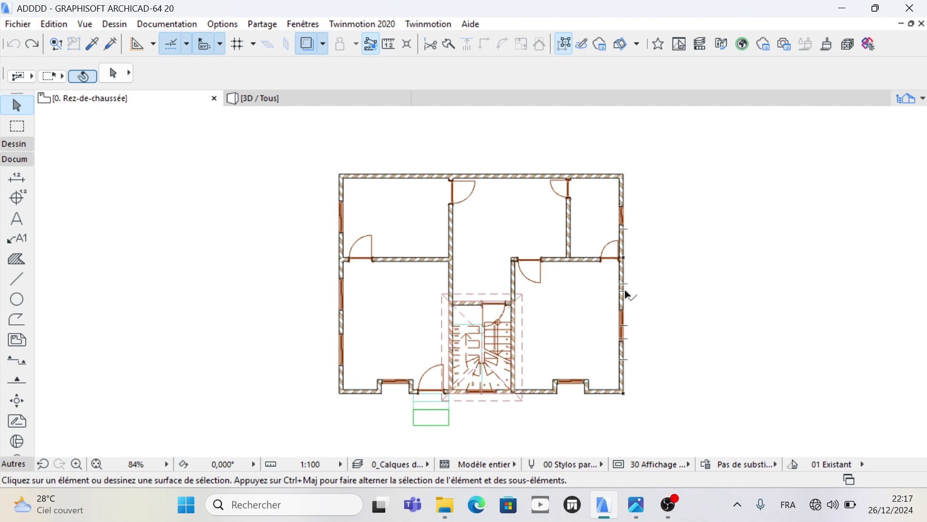
{"action": "scroll", "coordinate": [615, 215], "scroll_direction": "down", "scroll_amount": 2}
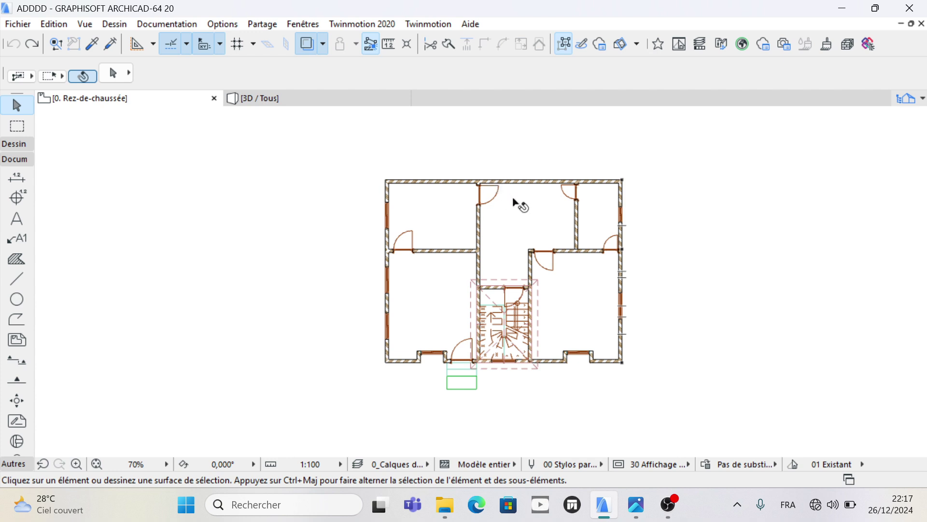
{"action": "scroll", "coordinate": [531, 242], "scroll_direction": "up", "scroll_amount": 2}
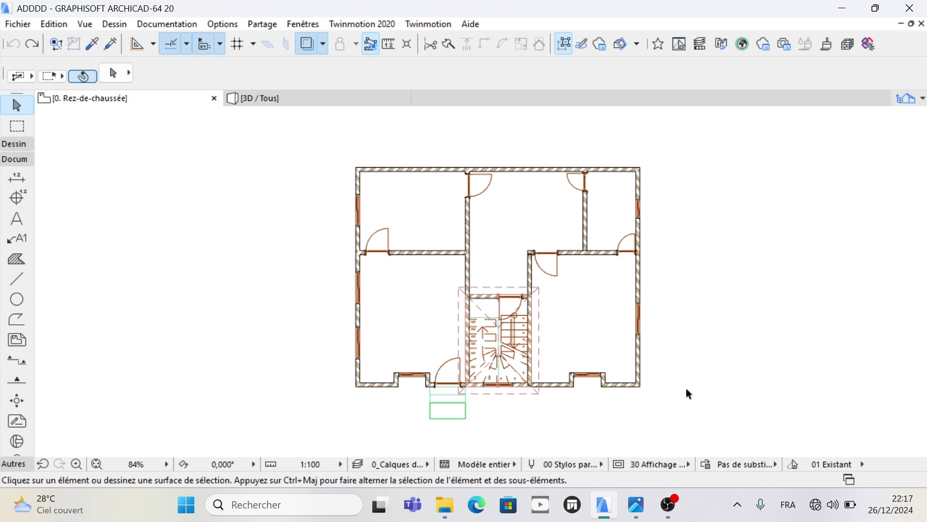
{"action": "scroll", "coordinate": [348, 197], "scroll_direction": "down", "scroll_amount": 1}
{"action": "scroll", "coordinate": [314, 198], "scroll_direction": "up", "scroll_amount": 1}
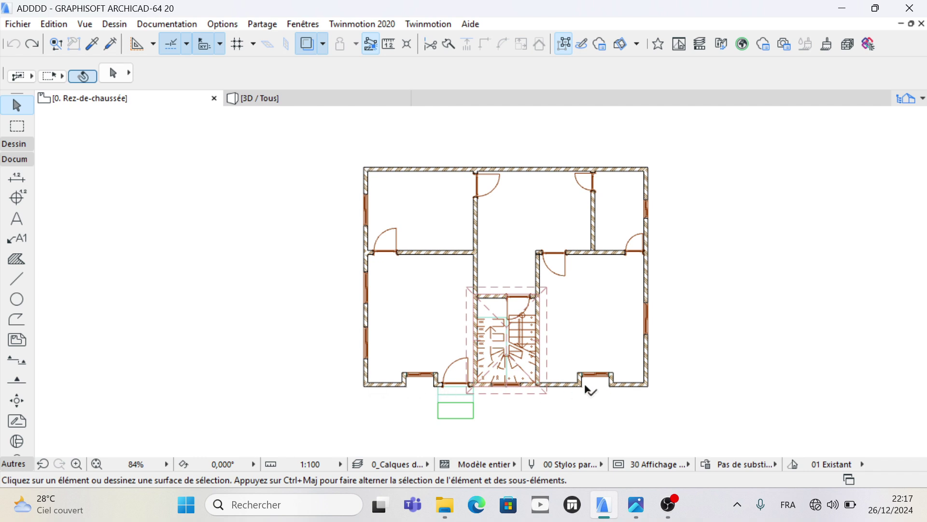
{"action": "scroll", "coordinate": [380, 377], "scroll_direction": "down", "scroll_amount": 1}
{"action": "scroll", "coordinate": [591, 318], "scroll_direction": "down", "scroll_amount": 2}
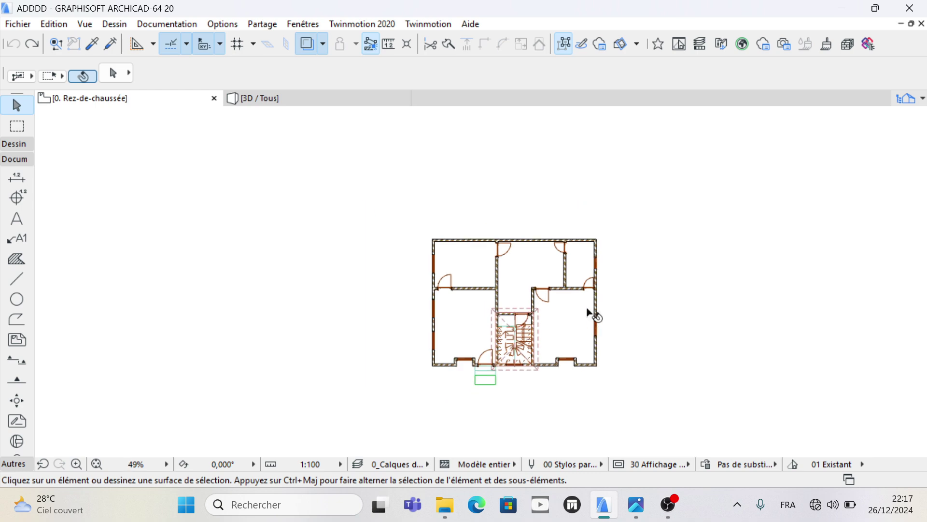
{"action": "scroll", "coordinate": [590, 310], "scroll_direction": "up", "scroll_amount": 4}
{"action": "scroll", "coordinate": [600, 285], "scroll_direction": "down", "scroll_amount": 2}
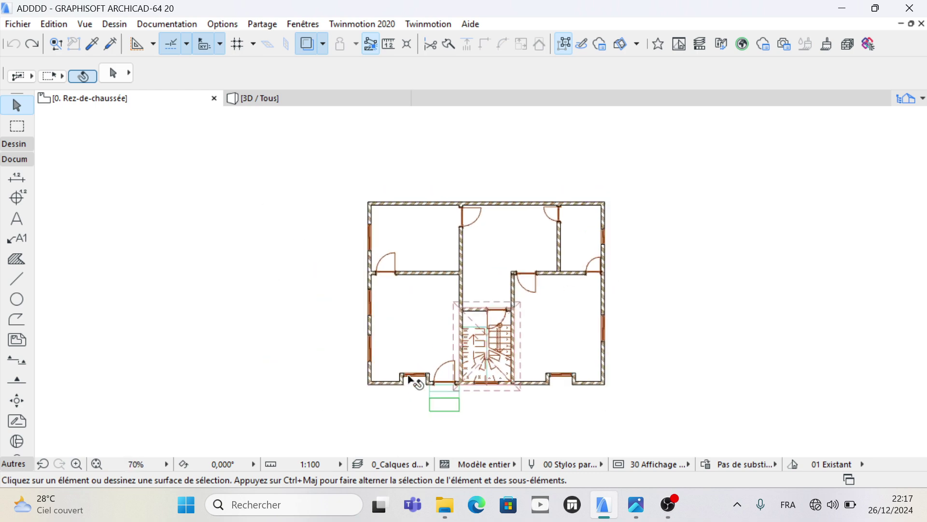
{"action": "scroll", "coordinate": [413, 390], "scroll_direction": "up", "scroll_amount": 1}
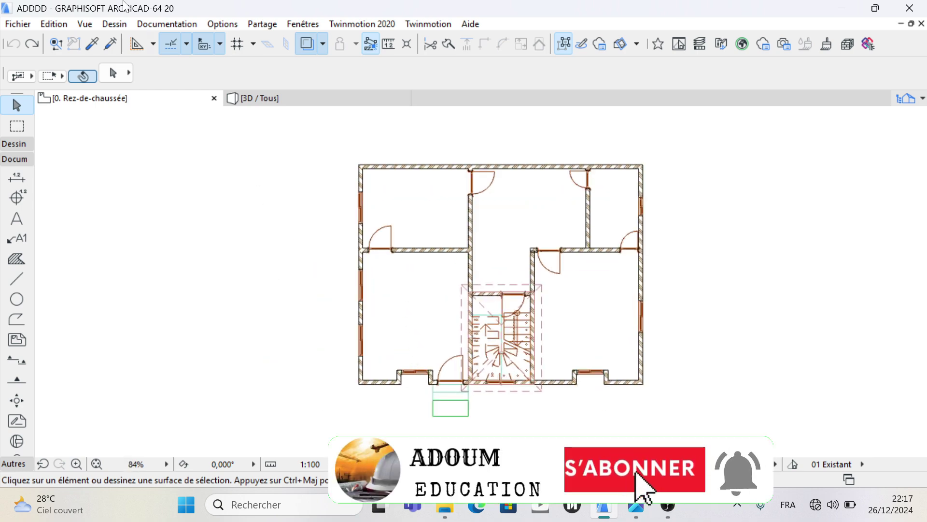
- Look up the automatic exterior and interior dimensioning commands among the annotation options
{"action": "left_click", "coordinate": [164, 26]}
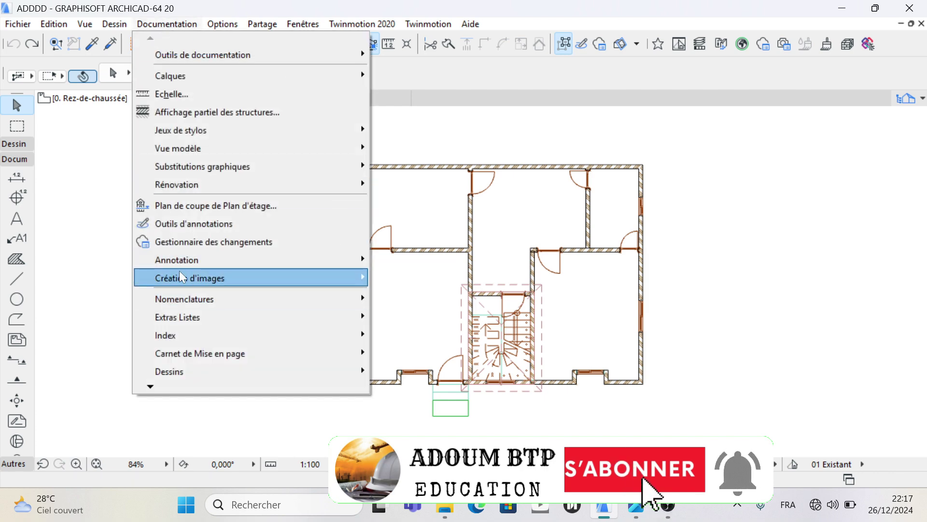
{"action": "mouse_move", "coordinate": [161, 268]}
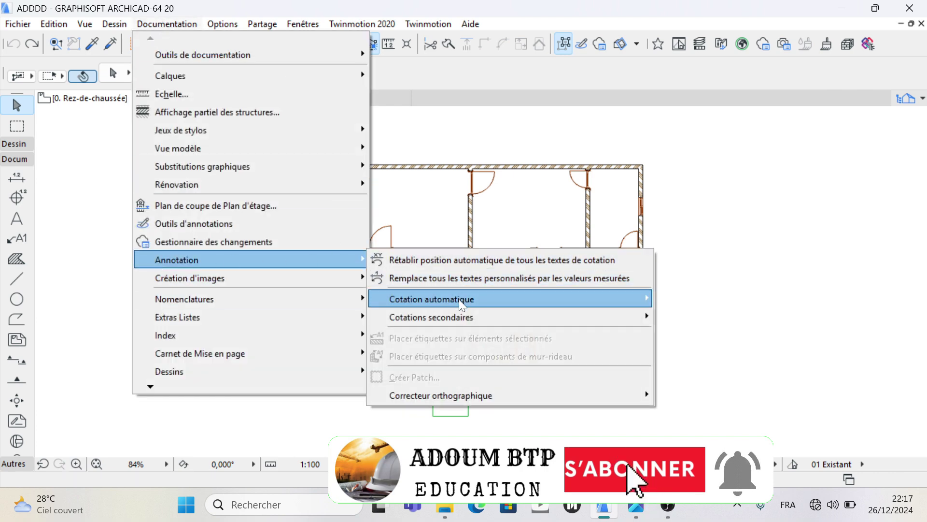
{"action": "mouse_move", "coordinate": [407, 302]}
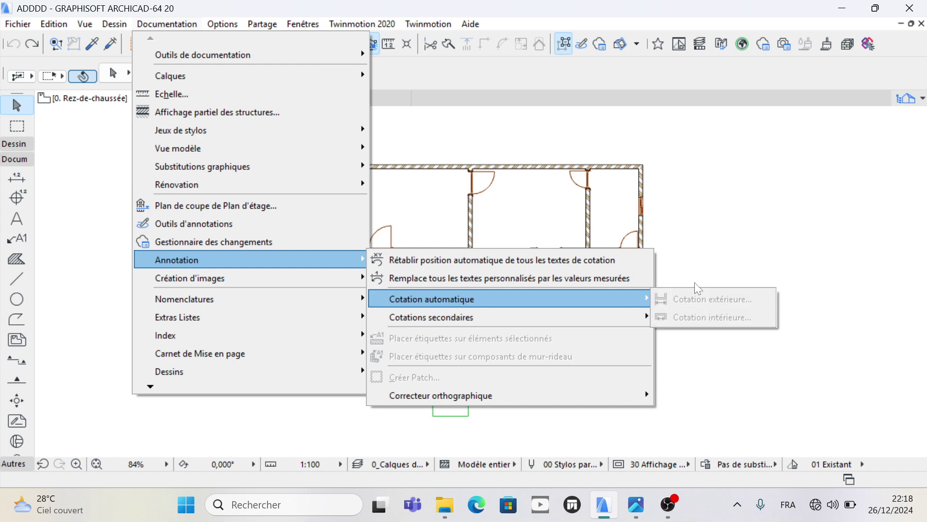
{"action": "left_click", "coordinate": [691, 256]}
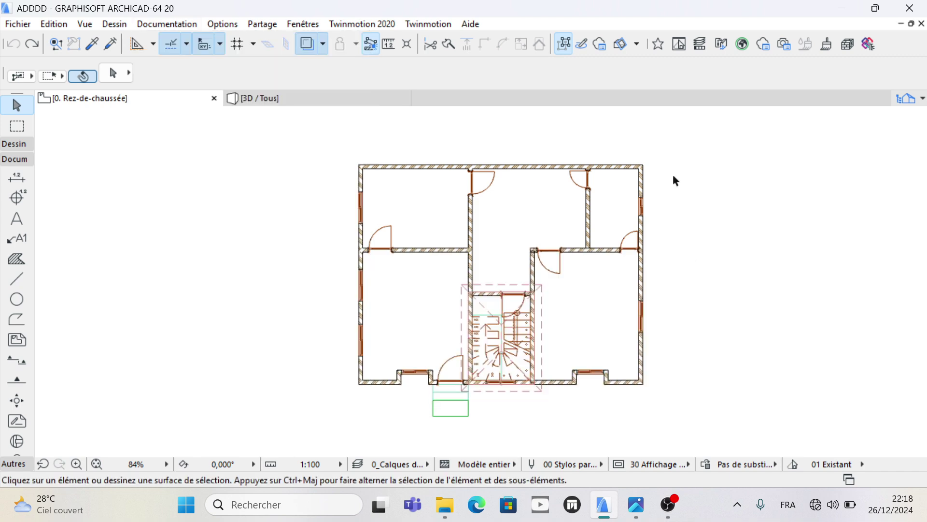
{"action": "left_click", "coordinate": [643, 284]}
{"action": "left_click", "coordinate": [645, 231], "text": "shift"}
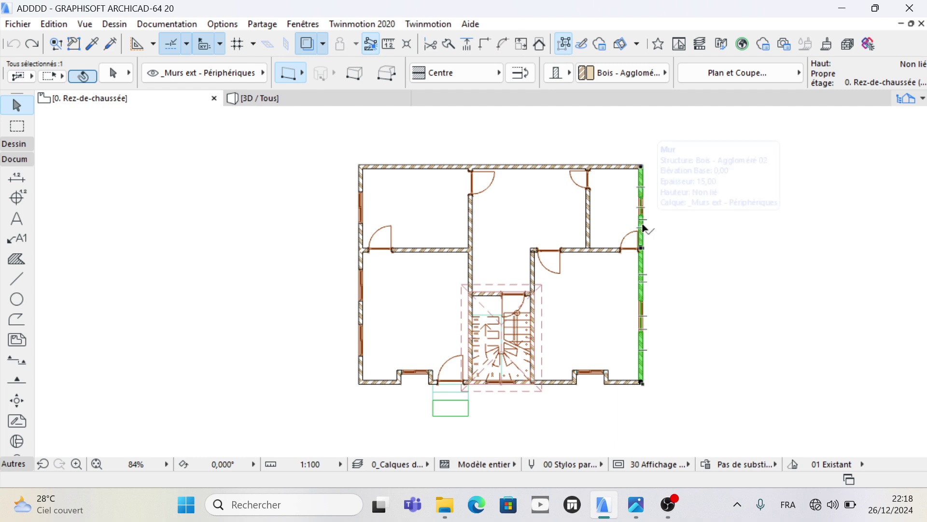
{"action": "left_click", "coordinate": [632, 166], "text": "shift"}
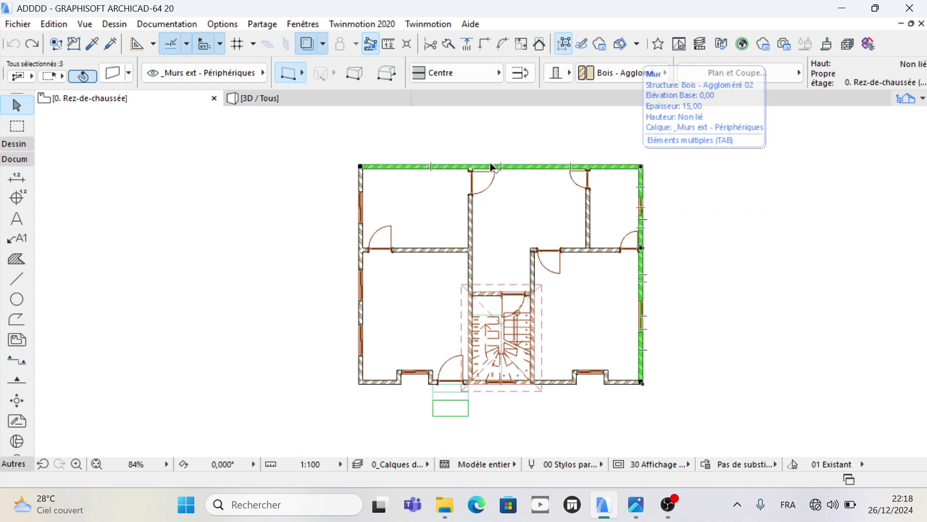
{"action": "left_click", "coordinate": [362, 191], "text": "shift"}
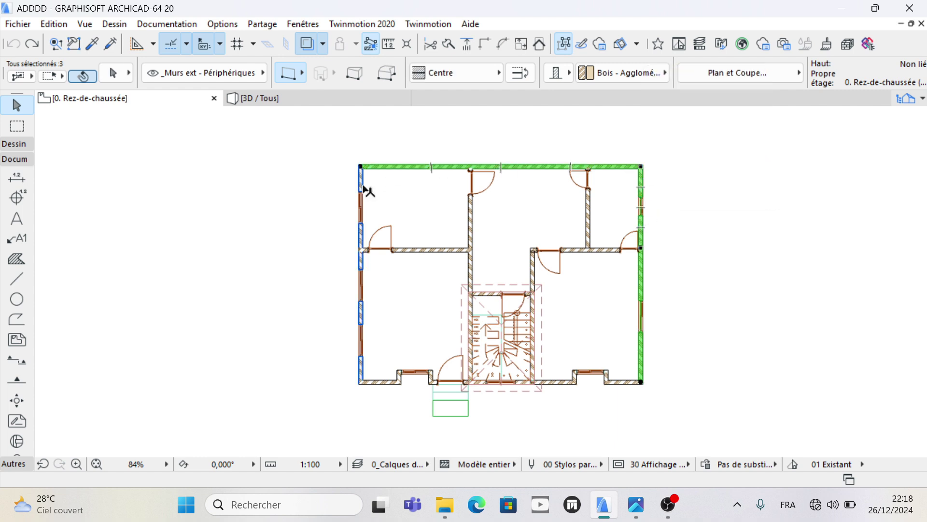
{"action": "left_click", "coordinate": [388, 382], "text": "shift"}
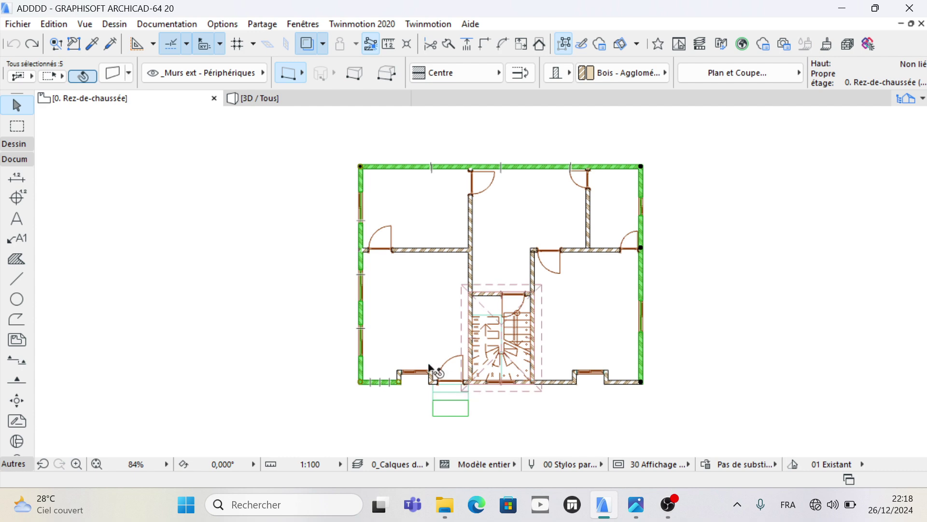
{"action": "scroll", "coordinate": [425, 370], "scroll_direction": "up", "scroll_amount": 5}
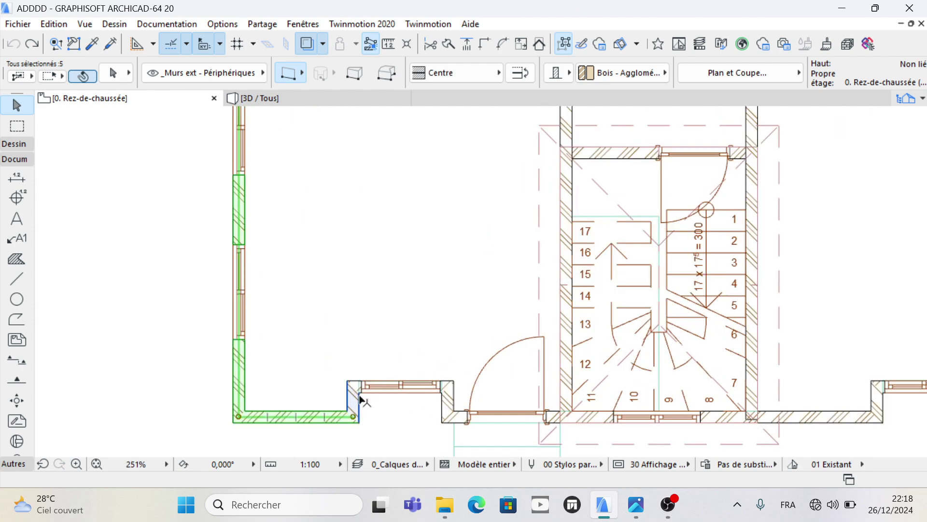
{"action": "scroll", "coordinate": [358, 400], "scroll_direction": "up", "scroll_amount": 3}
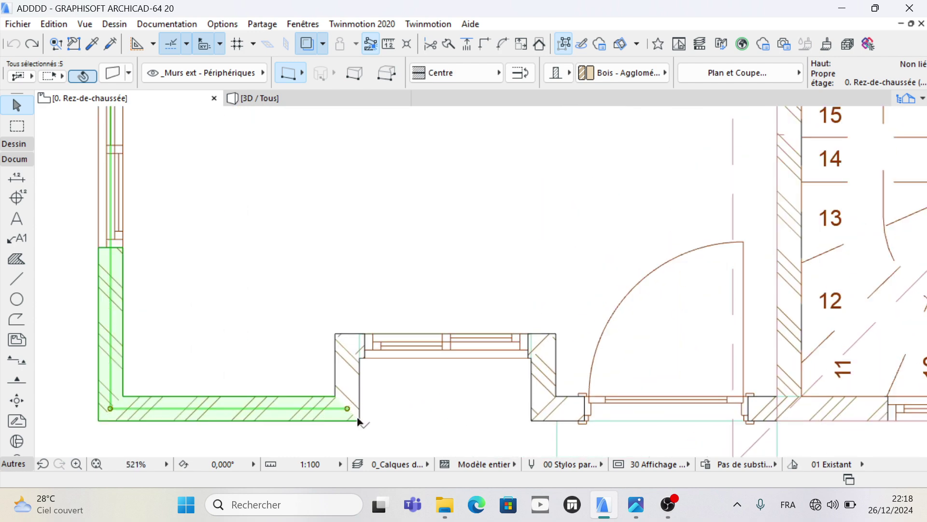
{"action": "left_click", "coordinate": [358, 415], "text": "shift"}
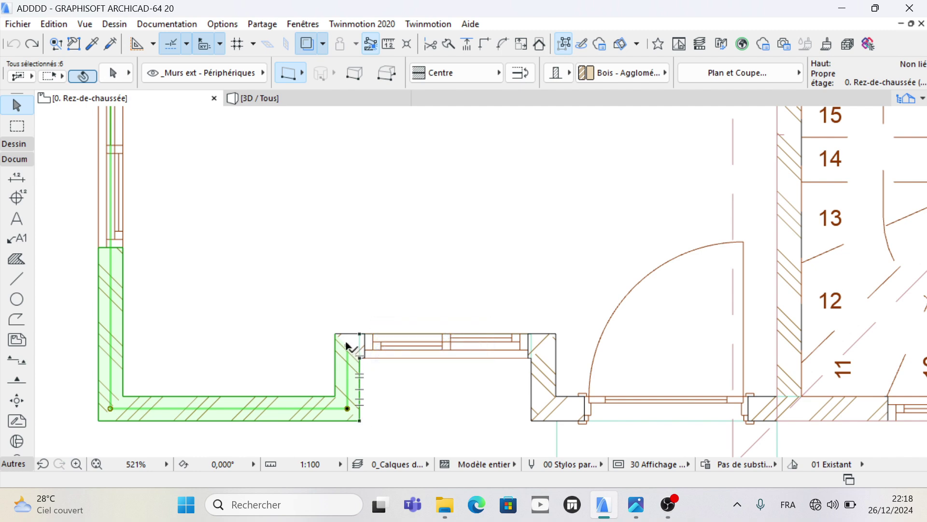
{"action": "left_click", "coordinate": [381, 352], "text": "shift"}
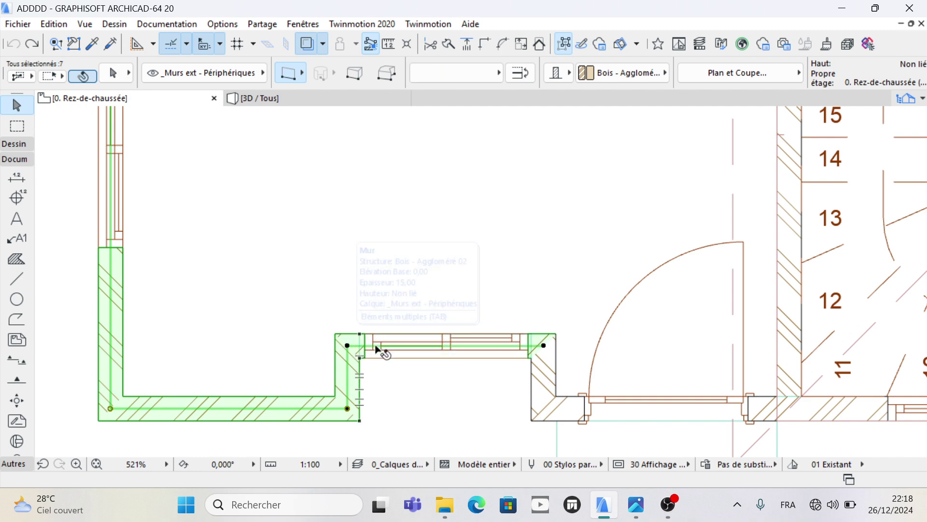
{"action": "left_click", "coordinate": [538, 418], "text": "shift"}
{"action": "left_click", "coordinate": [548, 417], "text": "shift"}
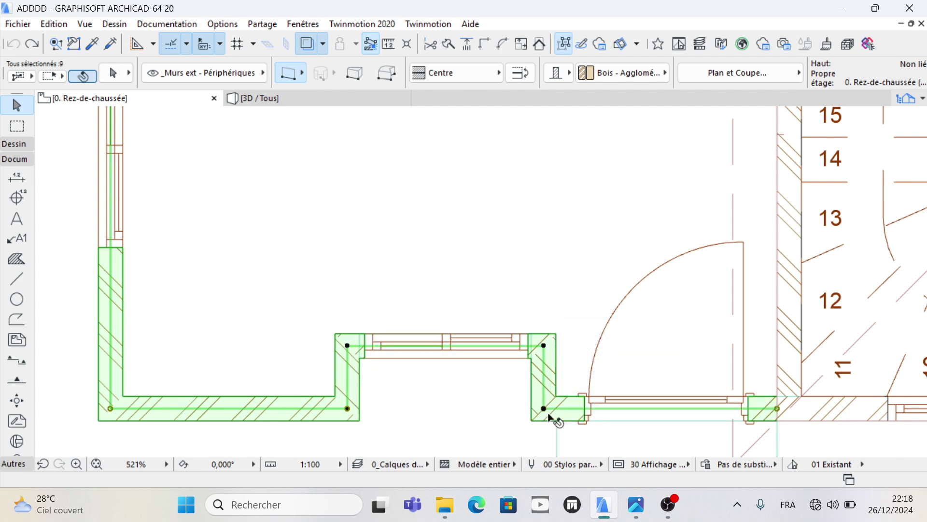
{"action": "scroll", "coordinate": [417, 355], "scroll_direction": "down", "scroll_amount": 3}
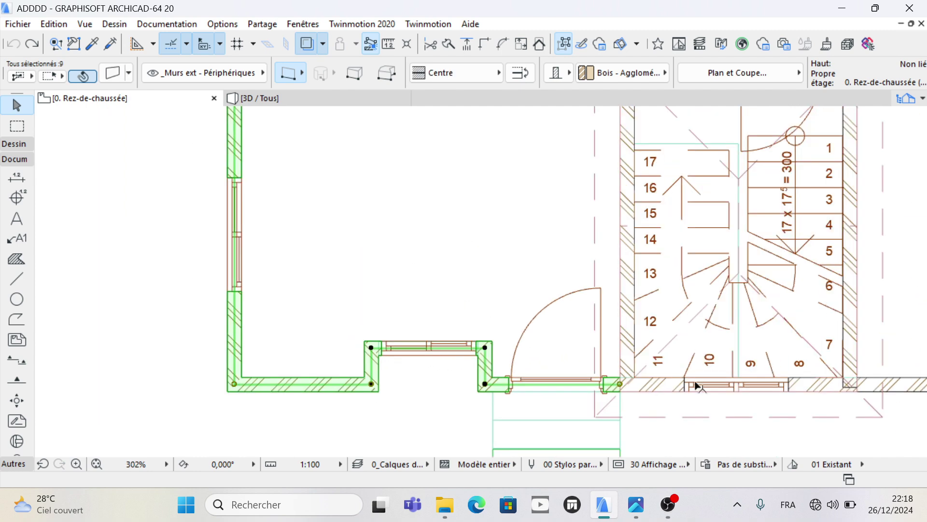
{"action": "left_click", "coordinate": [638, 388], "text": "shift"}
{"action": "scroll", "coordinate": [211, 356], "scroll_direction": "down", "scroll_amount": 4}
{"action": "scroll", "coordinate": [575, 368], "scroll_direction": "up", "scroll_amount": 3}
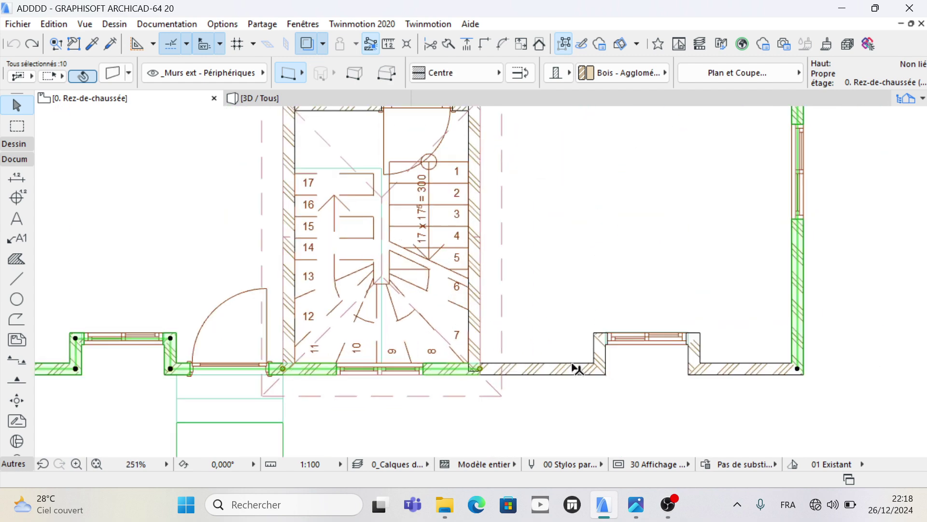
{"action": "left_click", "coordinate": [490, 374], "text": "shift"}
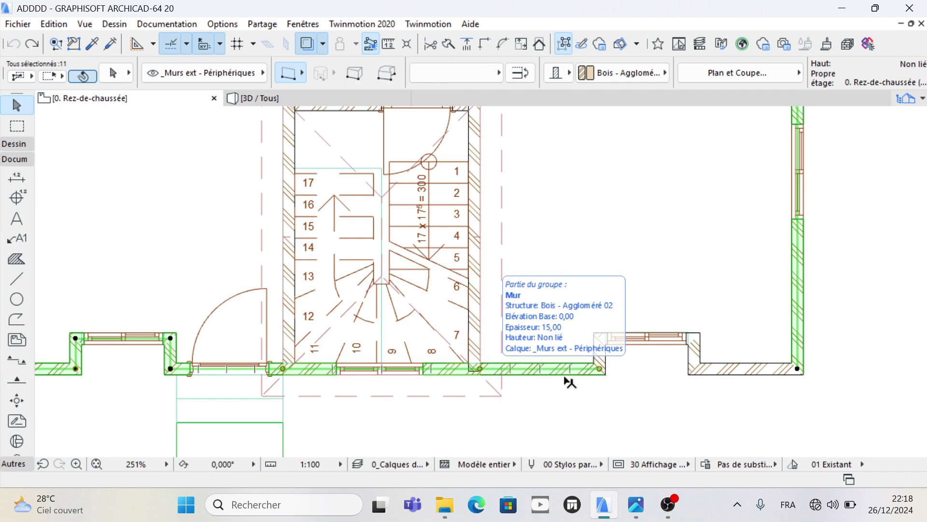
{"action": "left_click", "coordinate": [602, 363], "text": "shift"}
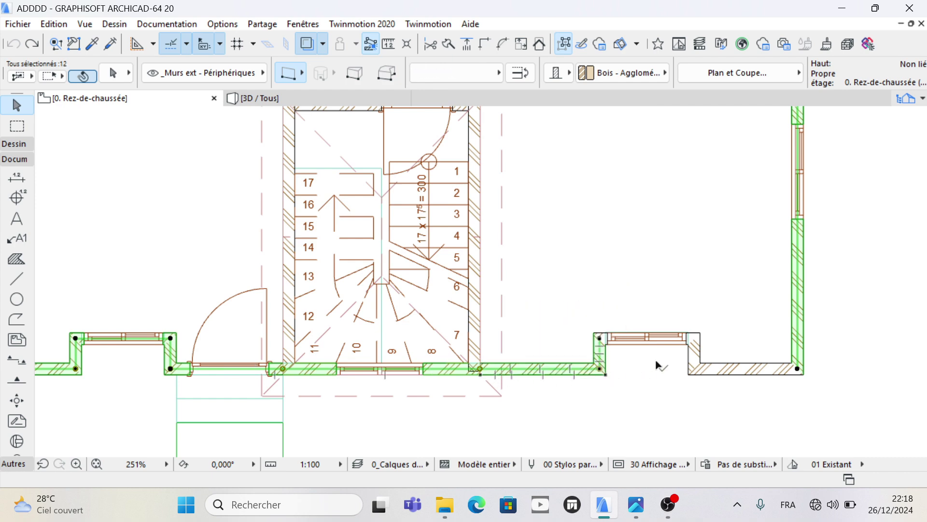
{"action": "left_click", "coordinate": [693, 369], "text": "shift"}
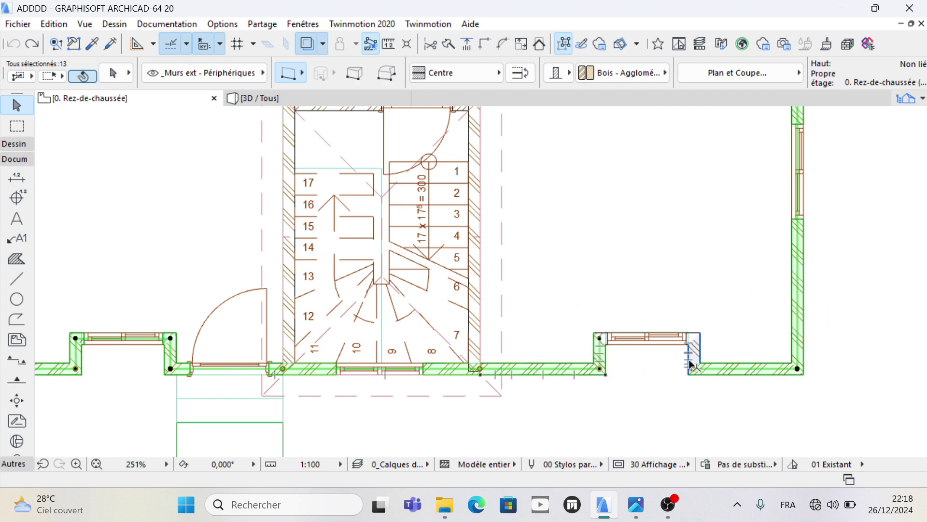
{"action": "left_click", "coordinate": [694, 354], "text": "shift"}
{"action": "scroll", "coordinate": [689, 354], "scroll_direction": "up", "scroll_amount": 1}
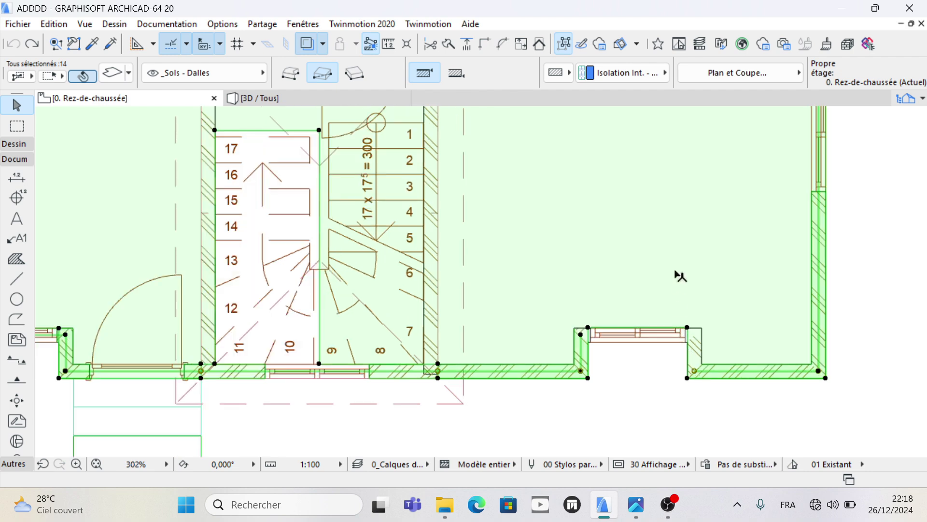
{"action": "left_click", "coordinate": [672, 371]}
- Select together the front wall's outer end segments, the segment between staircase and east window recess, the lower east wall and the west wall
{"action": "scroll", "coordinate": [721, 403], "scroll_direction": "down", "scroll_amount": 3}
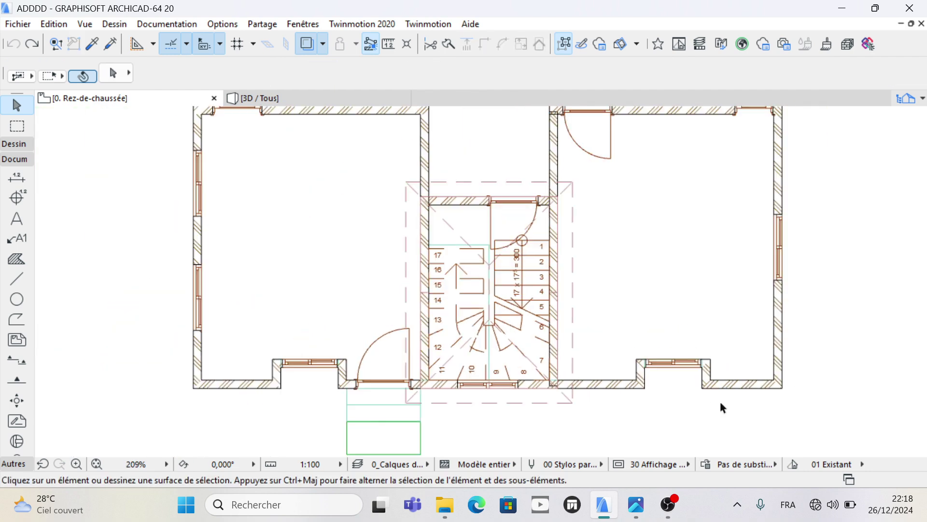
{"action": "left_click", "coordinate": [778, 385]}
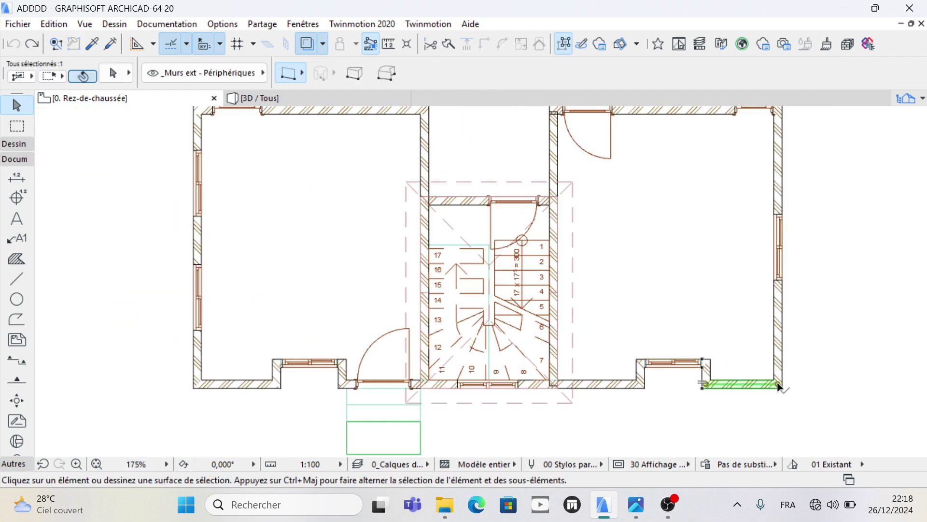
{"action": "left_click", "coordinate": [778, 379], "text": "shift"}
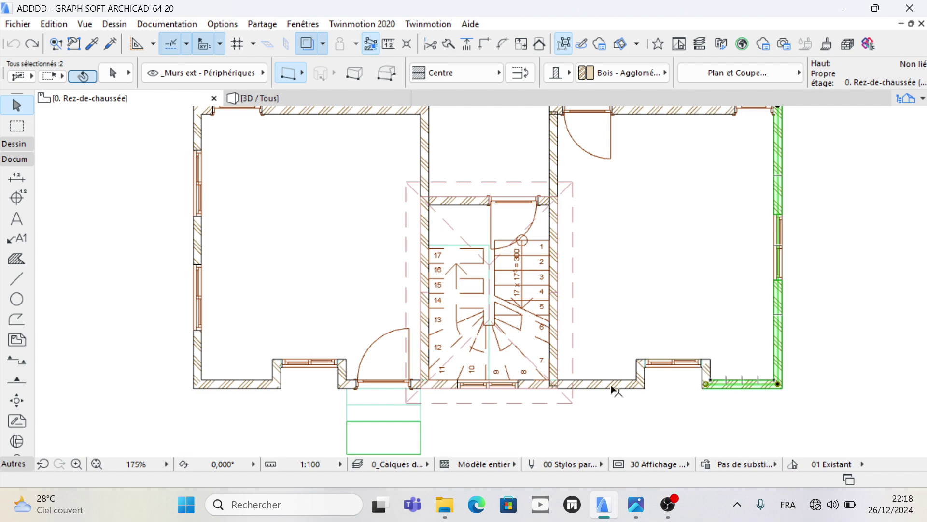
{"action": "left_click", "coordinate": [638, 384], "text": "shift"}
{"action": "left_click", "coordinate": [264, 386], "text": "shift"}
{"action": "left_click", "coordinate": [197, 375], "text": "shift"}
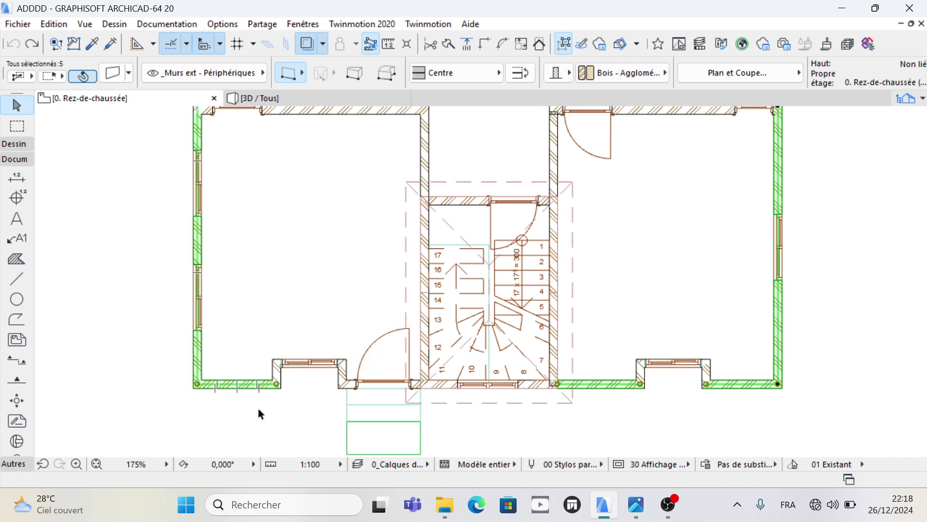
- Add the long rear exterior wall and the upper east exterior wall to the wall selection
{"action": "scroll", "coordinate": [261, 414], "scroll_direction": "down", "scroll_amount": 3}
{"action": "scroll", "coordinate": [269, 160], "scroll_direction": "up", "scroll_amount": 3}
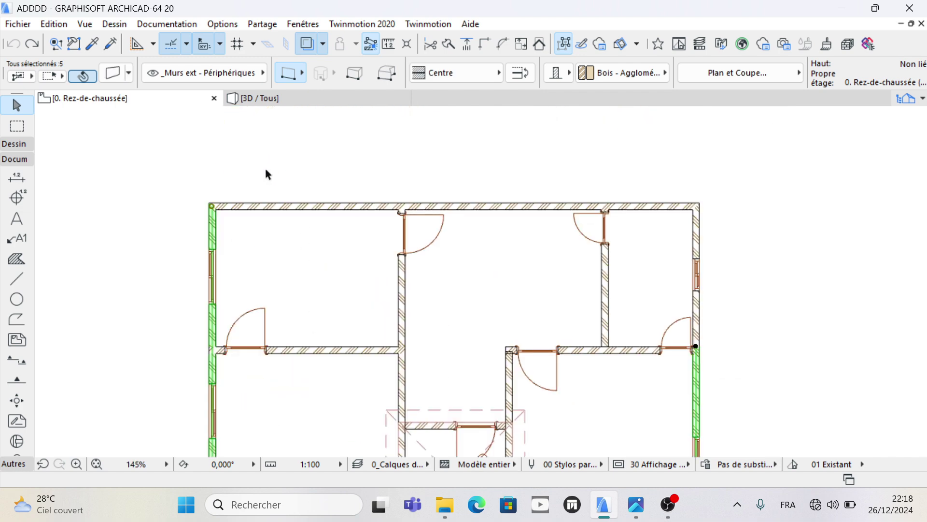
{"action": "left_click", "coordinate": [227, 206], "text": "shift"}
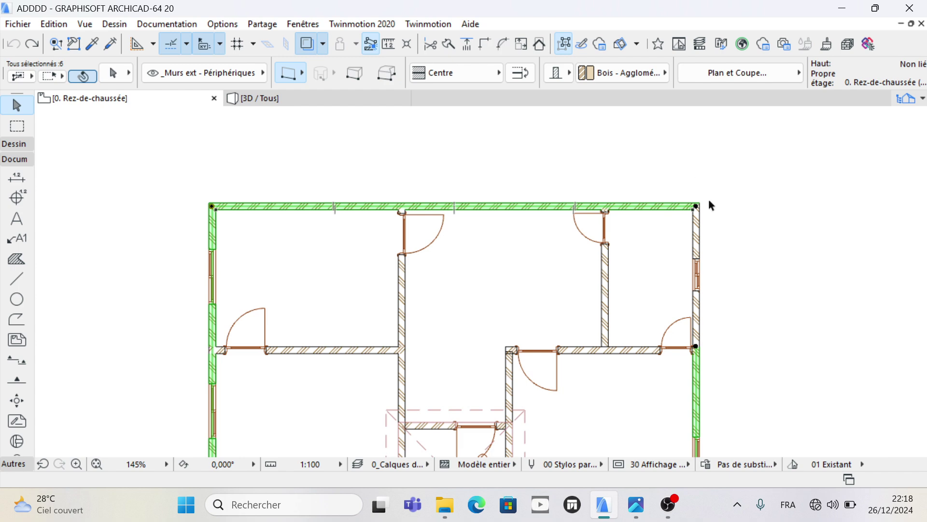
{"action": "left_click", "coordinate": [698, 222], "text": "shift"}
{"action": "scroll", "coordinate": [700, 203], "scroll_direction": "down", "scroll_amount": 3}
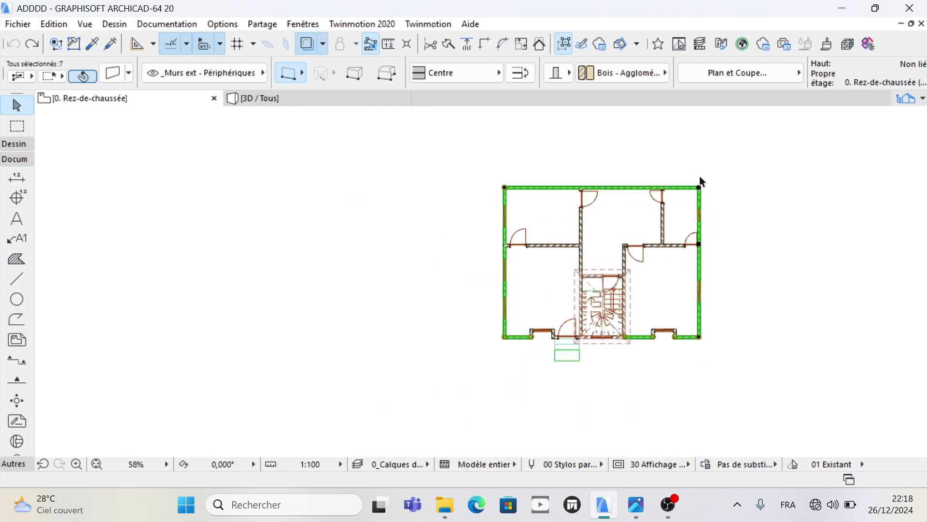
- Add the two side walls and the back wall of the front window recess east of the staircase to the wall selection
{"action": "scroll", "coordinate": [664, 333], "scroll_direction": "up", "scroll_amount": 1}
{"action": "scroll", "coordinate": [659, 335], "scroll_direction": "up", "scroll_amount": 5}
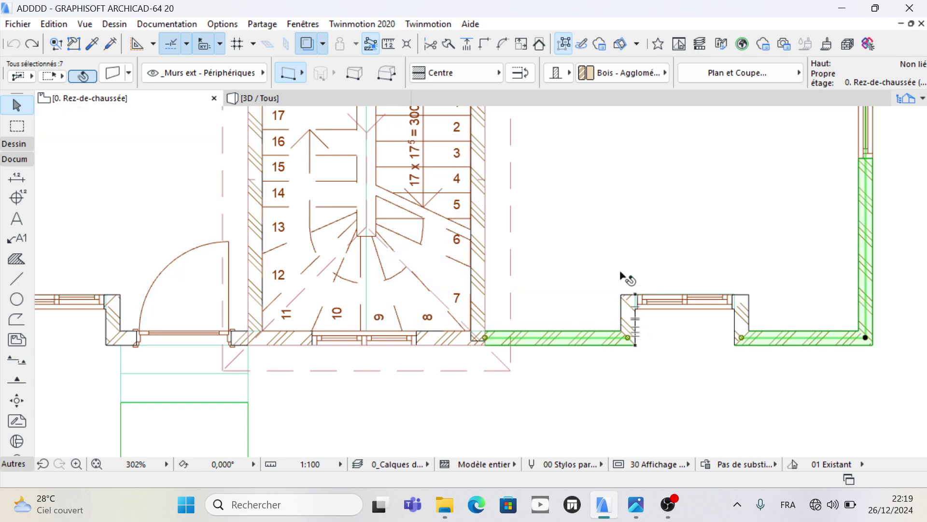
{"action": "scroll", "coordinate": [622, 275], "scroll_direction": "up", "scroll_amount": 5}
{"action": "scroll", "coordinate": [625, 271], "scroll_direction": "down", "scroll_amount": 4}
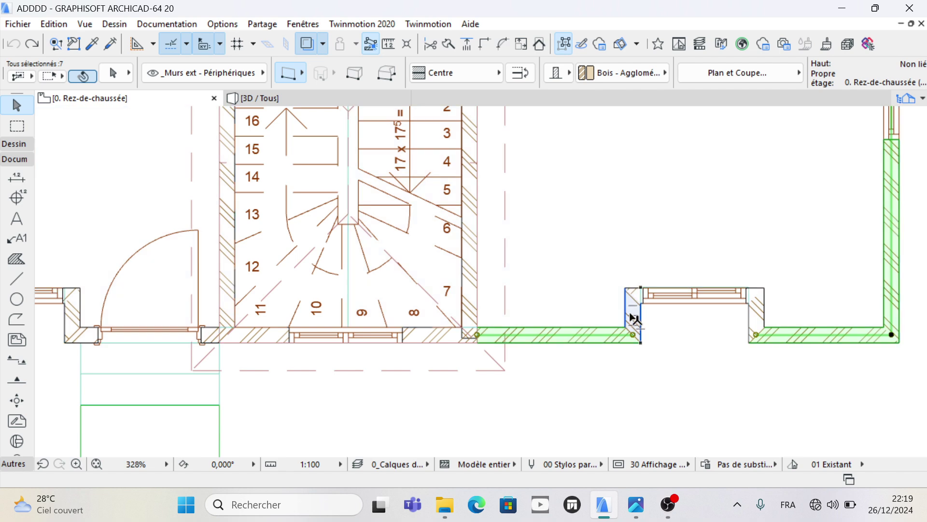
{"action": "left_click", "coordinate": [631, 317], "text": "shift"}
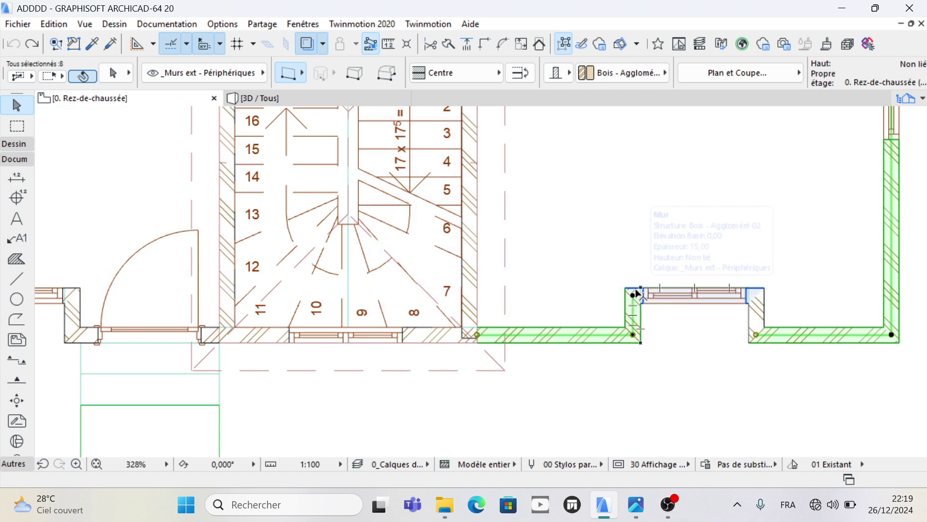
{"action": "left_click", "coordinate": [637, 294], "text": "shift"}
{"action": "left_click", "coordinate": [757, 328], "text": "shift"}
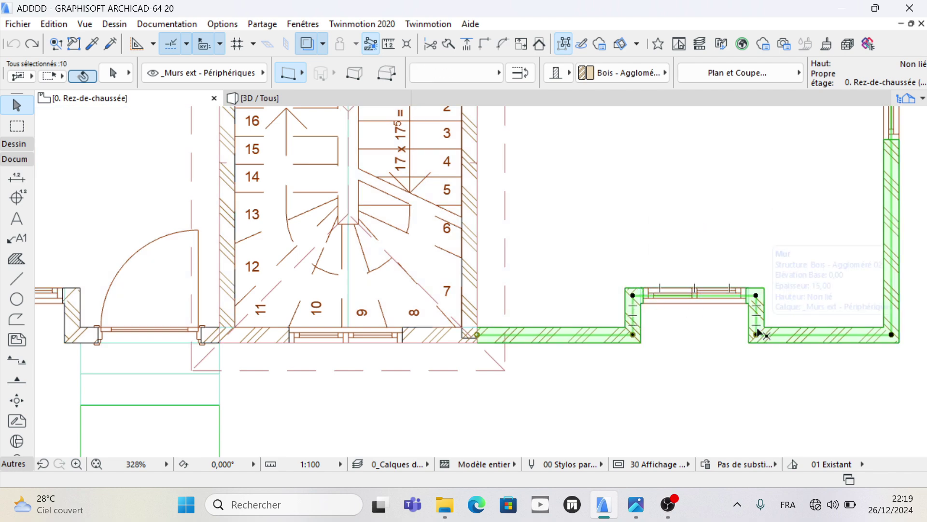
- Add the two side walls and the back wall of the front window recess west of the entrance door to the selection
{"action": "scroll", "coordinate": [882, 343], "scroll_direction": "down", "scroll_amount": 3}
{"action": "scroll", "coordinate": [331, 321], "scroll_direction": "up", "scroll_amount": 3}
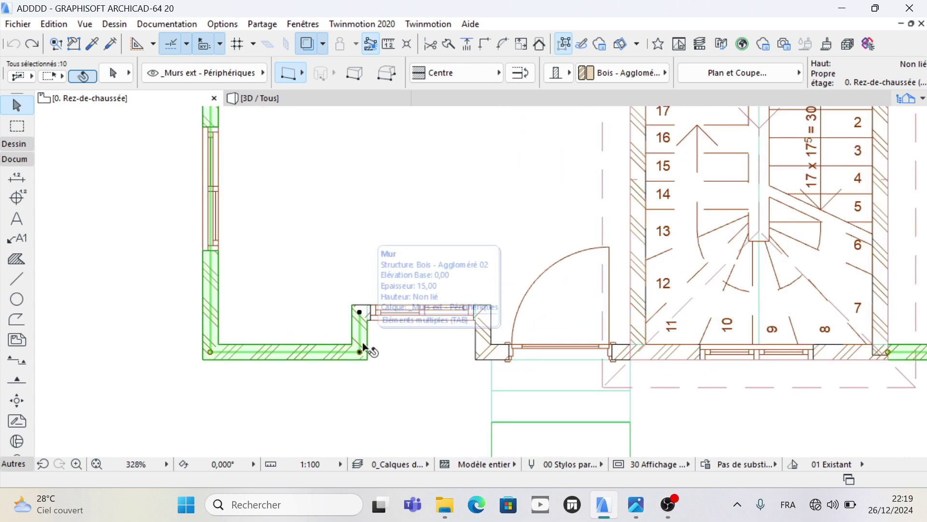
{"action": "left_click", "coordinate": [358, 310], "text": "shift"}
{"action": "left_click", "coordinate": [370, 310], "text": "shift"}
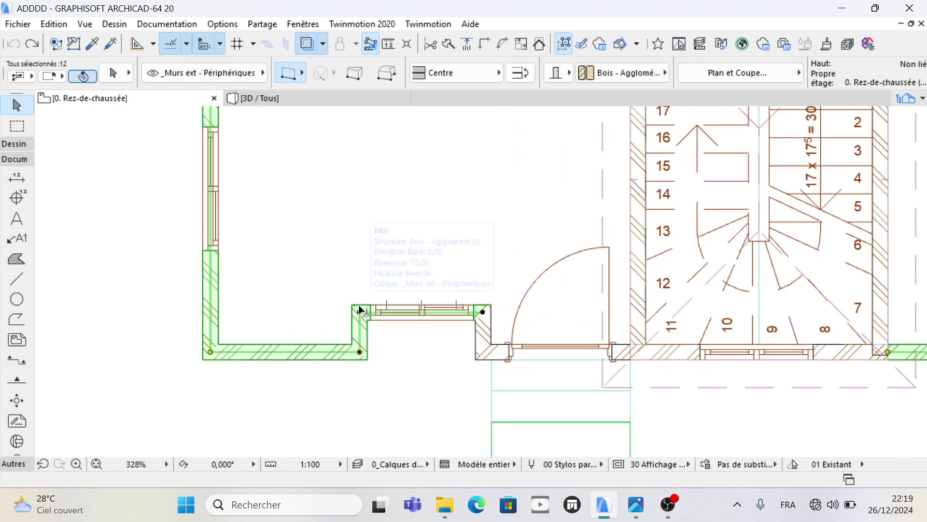
{"action": "left_click", "coordinate": [480, 338], "text": "shift"}
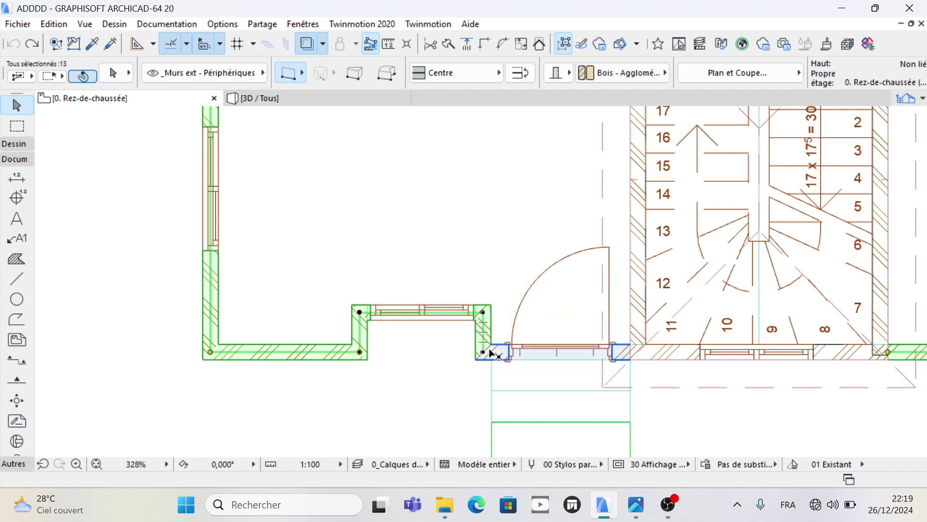
- Add the front wall segments containing the entrance door and the staircase window to the wall selection
{"action": "left_click", "coordinate": [537, 356], "text": "shift"}
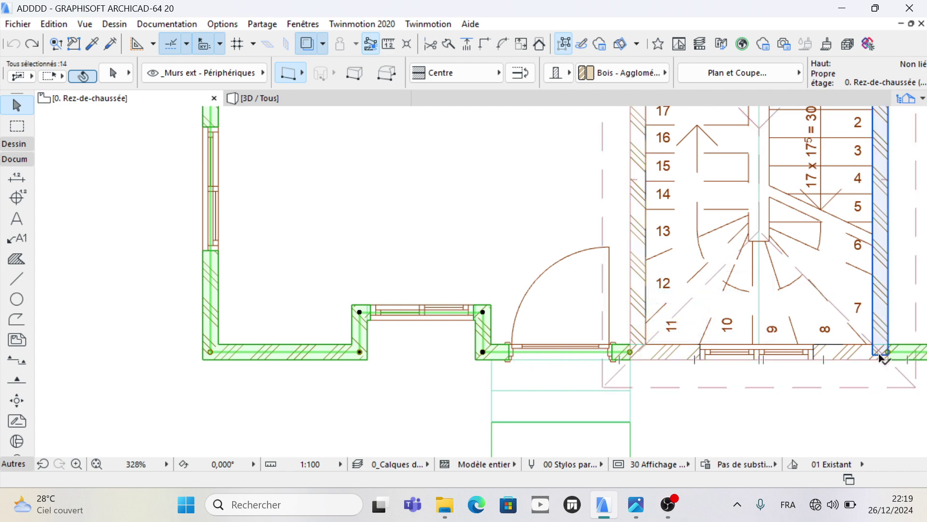
{"action": "scroll", "coordinate": [640, 356], "scroll_direction": "up", "scroll_amount": 4}
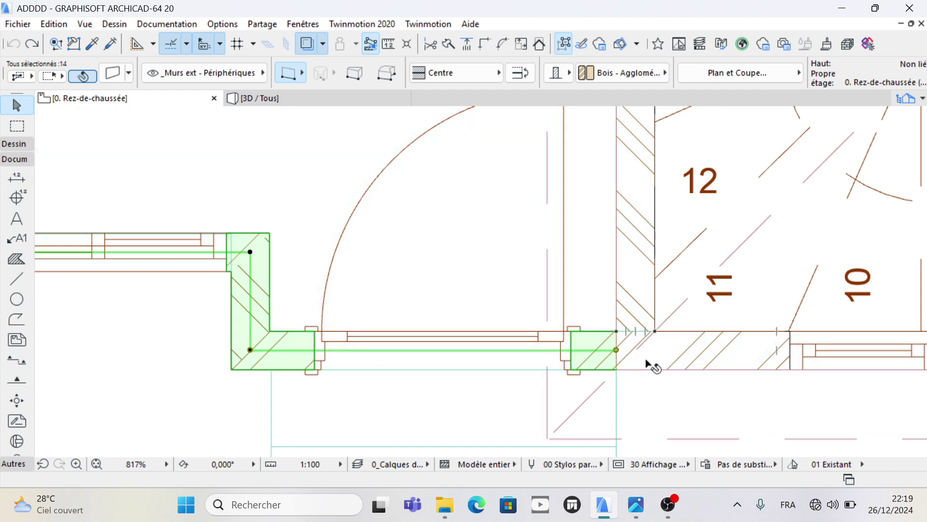
{"action": "scroll", "coordinate": [628, 331], "scroll_direction": "down", "scroll_amount": 4}
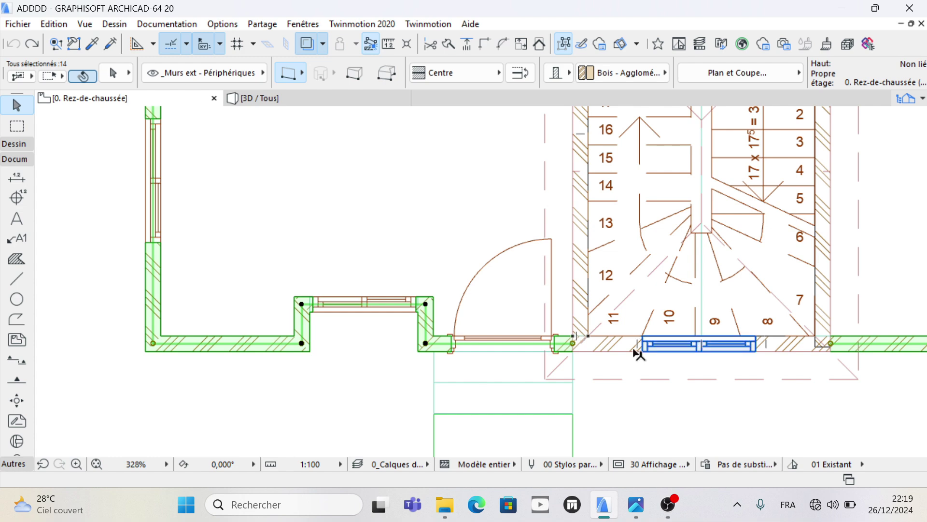
{"action": "left_click", "coordinate": [649, 346], "text": "shift"}
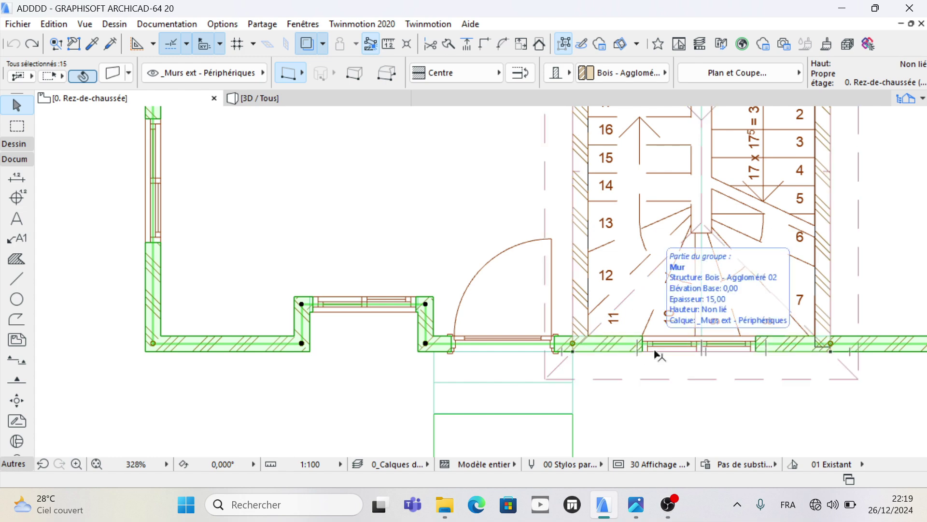
{"action": "scroll", "coordinate": [525, 395], "scroll_direction": "down", "scroll_amount": 6}
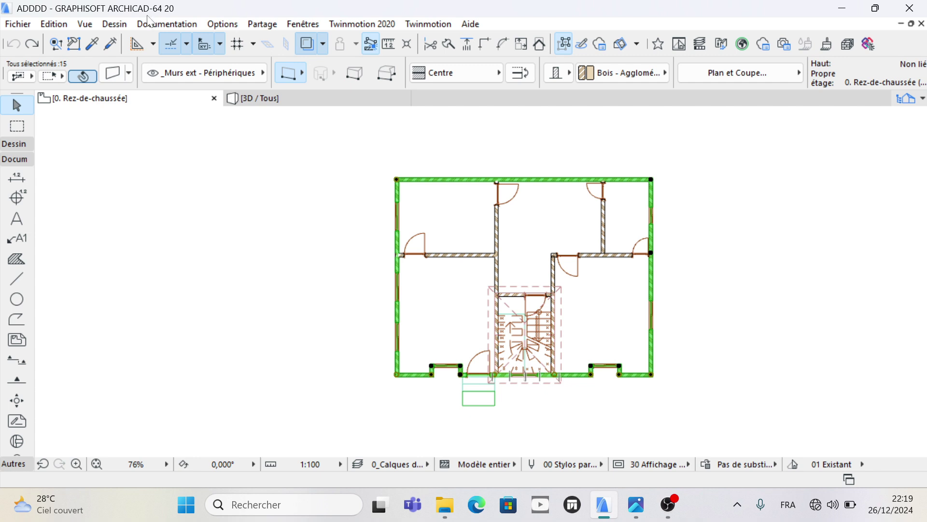
- Start automatic exterior dimensioning of the selected walls with external geometry and general dimensions on, structures off, 50,00 between lines, on four sides
{"action": "left_click", "coordinate": [162, 25]}
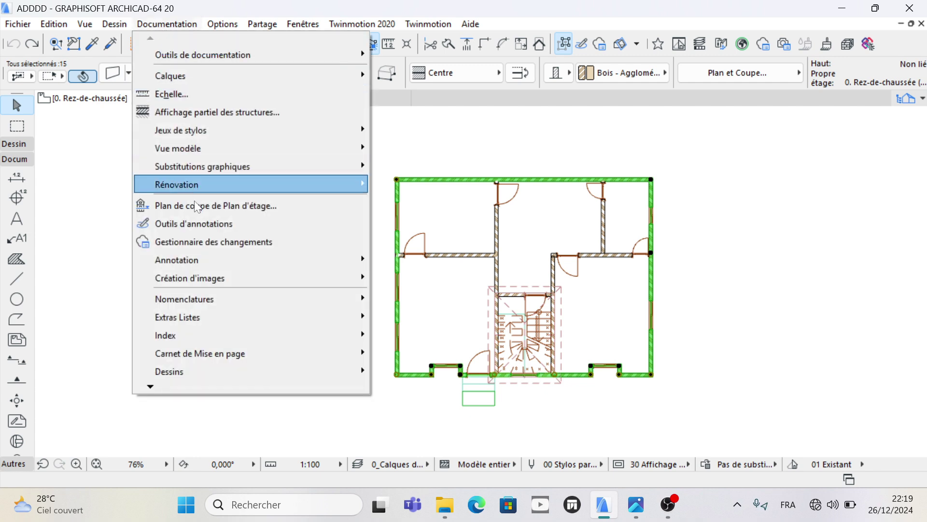
{"action": "mouse_move", "coordinate": [300, 259]}
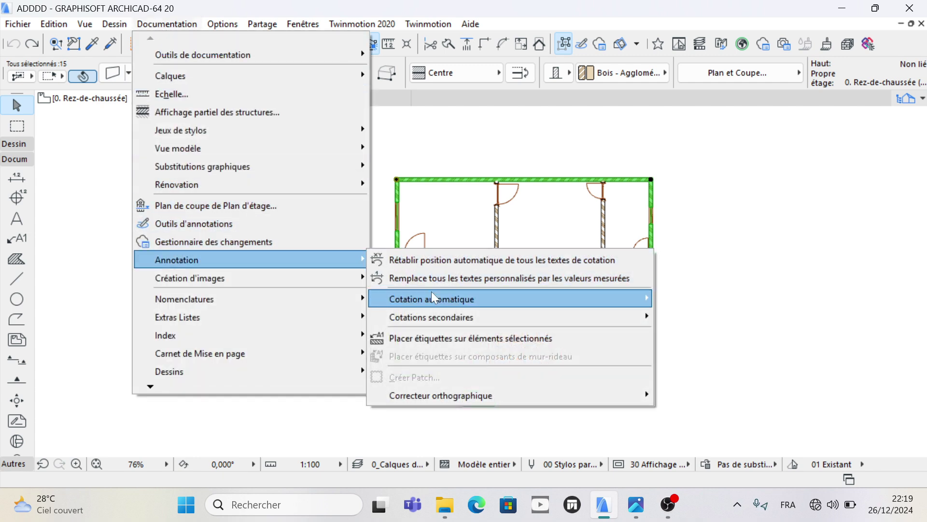
{"action": "mouse_move", "coordinate": [502, 302]}
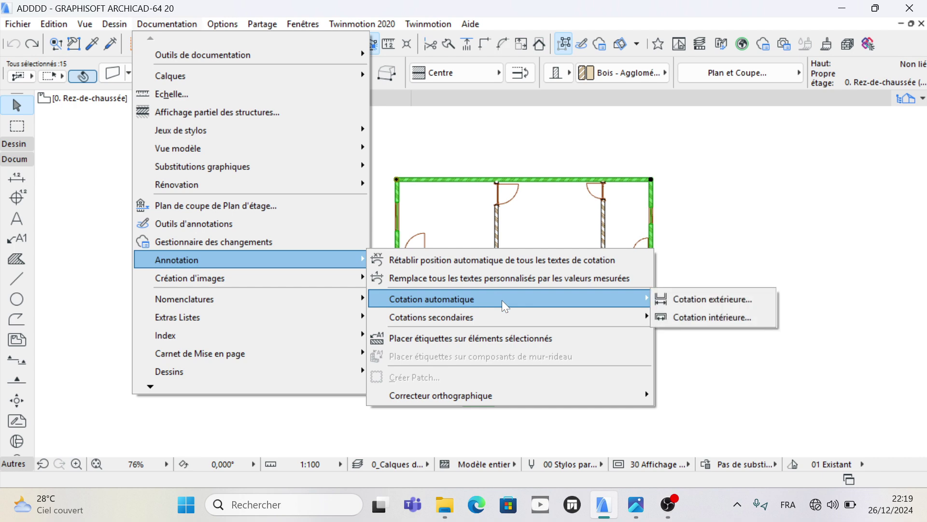
{"action": "left_click", "coordinate": [688, 302]}
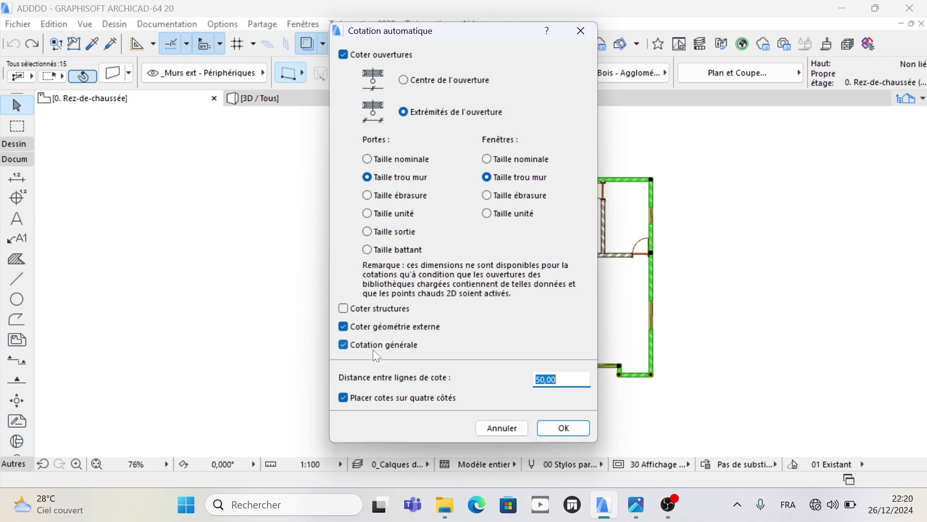
{"action": "left_click", "coordinate": [344, 309]}
{"action": "left_click", "coordinate": [343, 327]}
{"action": "left_click", "coordinate": [344, 345]}
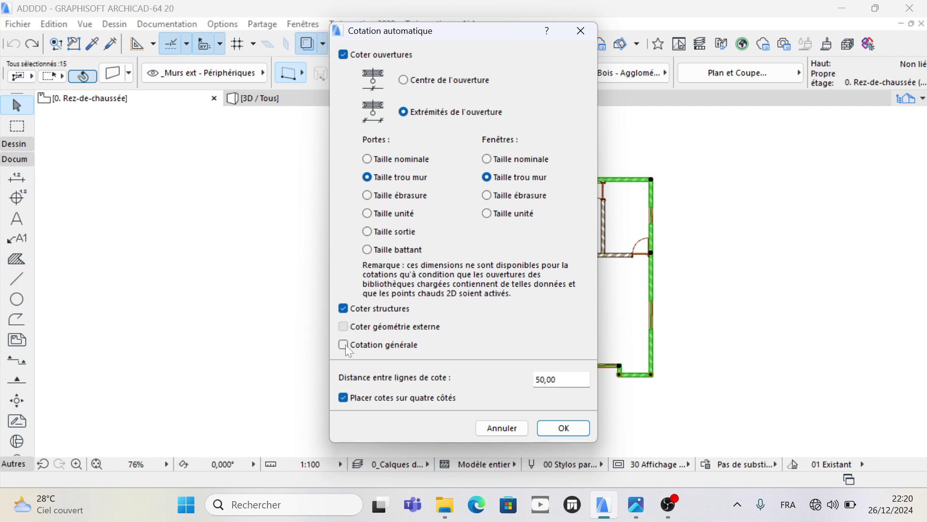
{"action": "left_click", "coordinate": [346, 309]}
{"action": "left_click", "coordinate": [564, 428]}
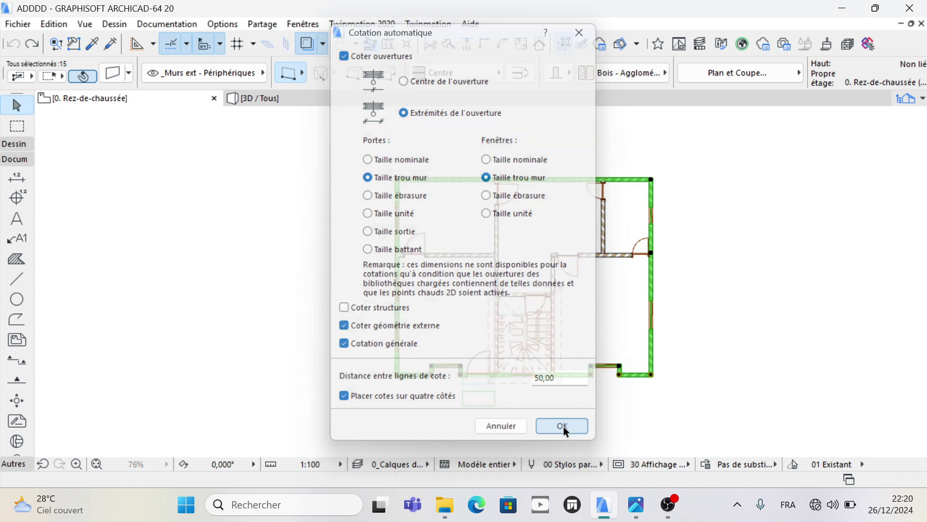
- Define a vertical dimension direction east of the plan, place the first dimension line just outside the east wall, and deselect the walls
{"action": "left_click", "coordinate": [686, 156]}
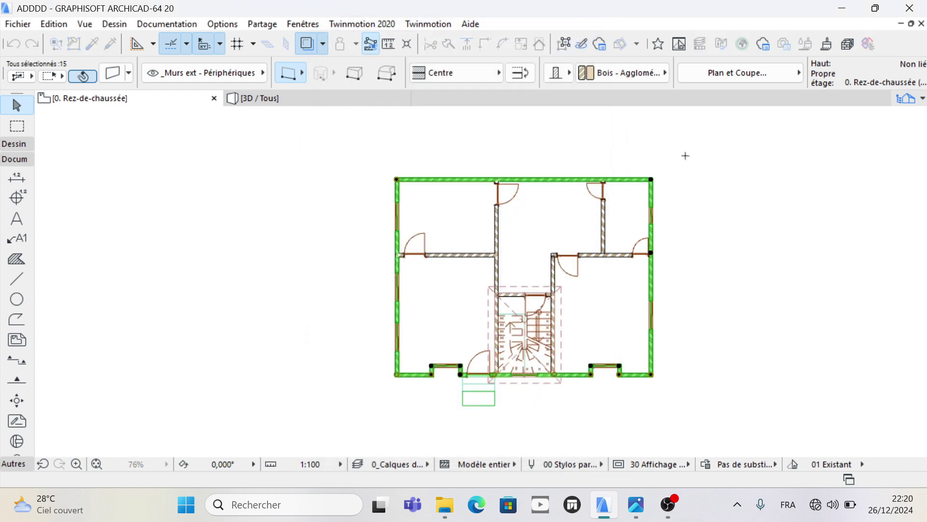
{"action": "left_click", "coordinate": [685, 399]}
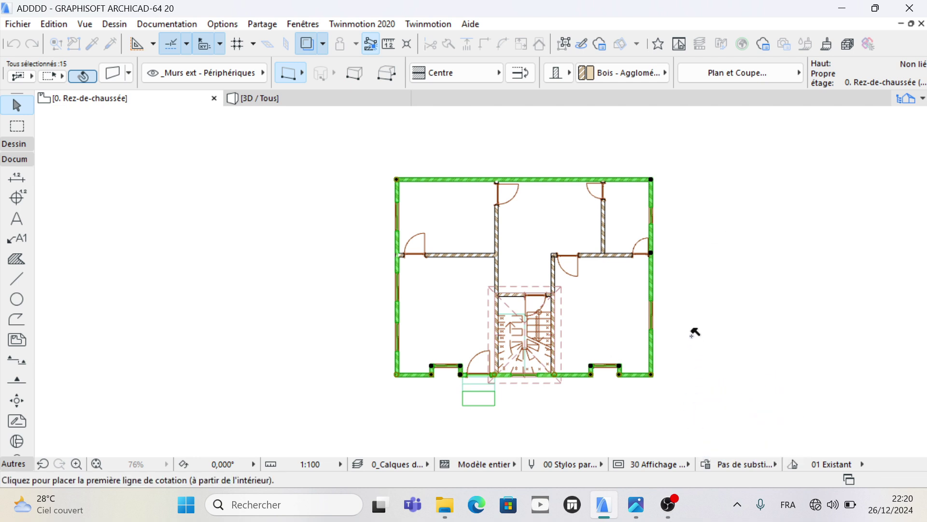
{"action": "key", "text": "space"}
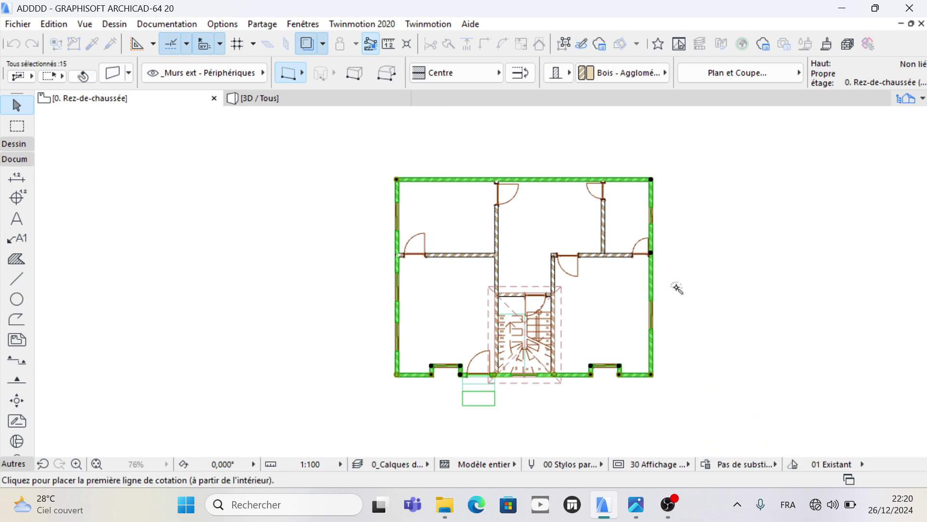
{"action": "key", "text": "space"}
{"action": "left_click", "coordinate": [677, 288]}
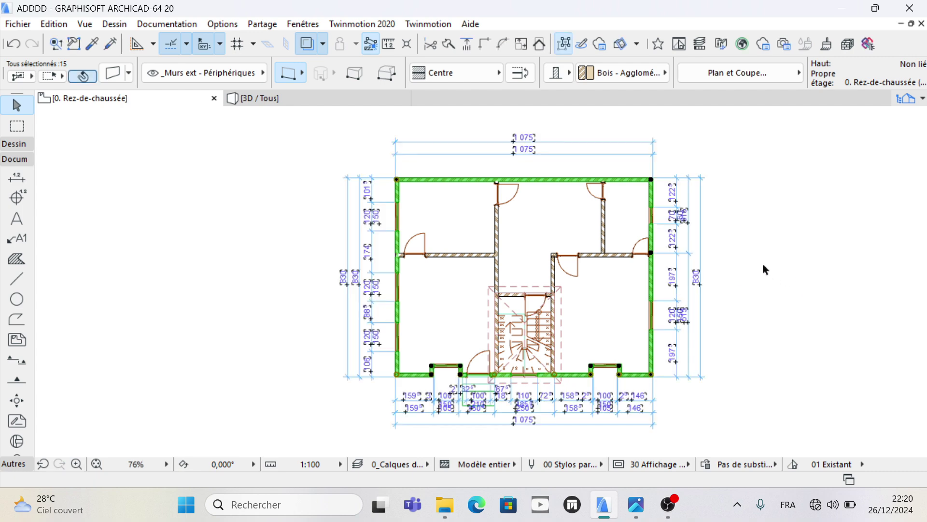
{"action": "scroll", "coordinate": [743, 229], "scroll_direction": "down", "scroll_amount": 2}
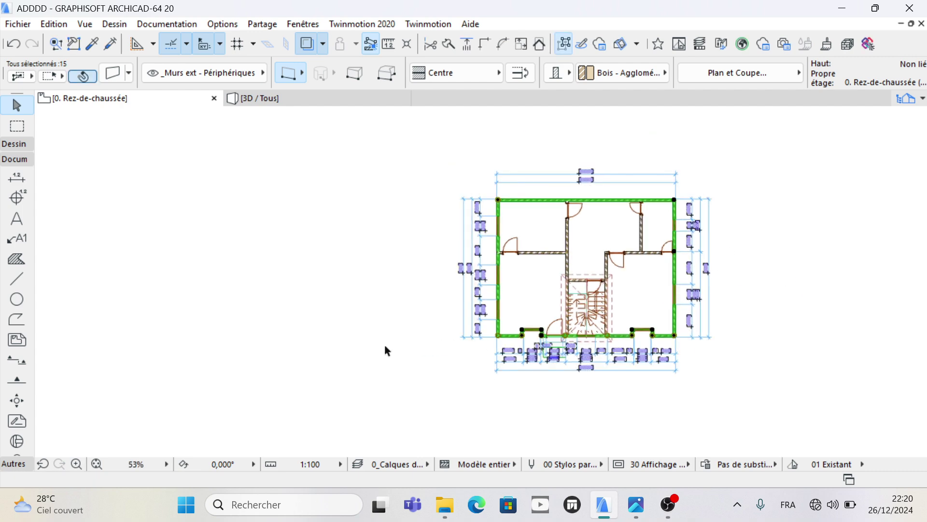
{"action": "left_click", "coordinate": [511, 343]}
- Examine the exterior dimension chains on all four sides of the ground-floor plan
{"action": "scroll", "coordinate": [743, 218], "scroll_direction": "up", "scroll_amount": 3}
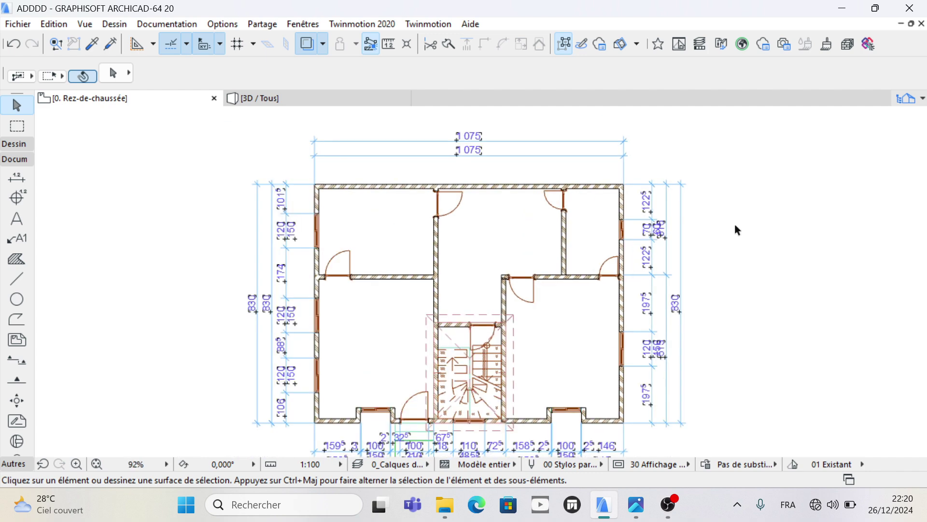
{"action": "scroll", "coordinate": [729, 224], "scroll_direction": "down", "scroll_amount": 1}
{"action": "scroll", "coordinate": [531, 227], "scroll_direction": "down", "scroll_amount": 2}
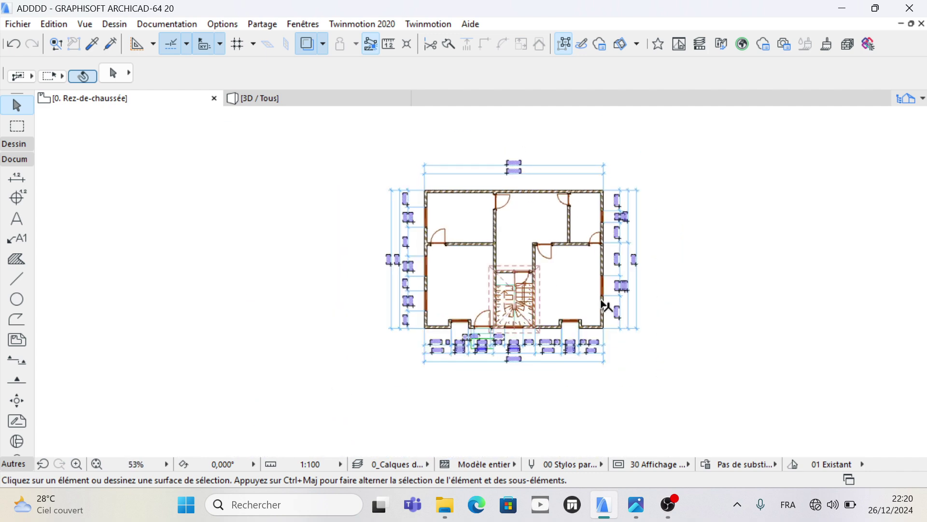
{"action": "scroll", "coordinate": [598, 280], "scroll_direction": "up", "scroll_amount": 2}
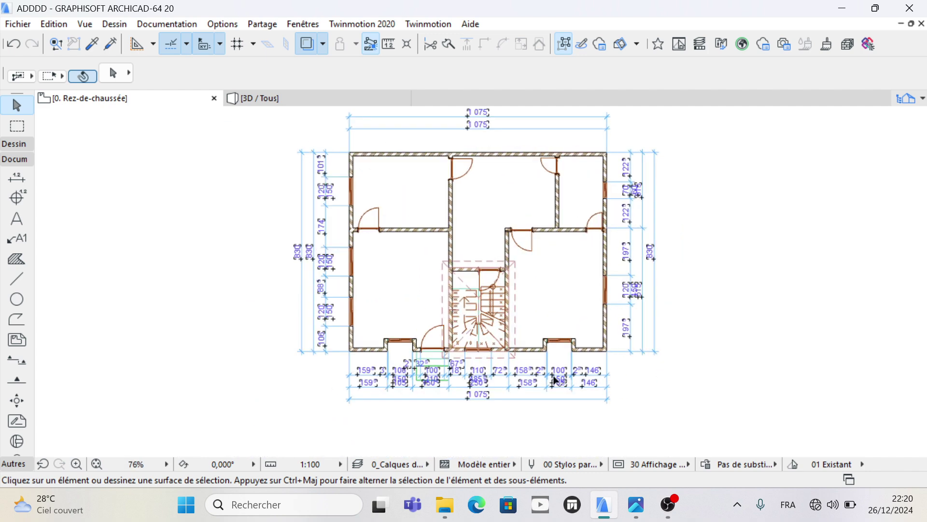
{"action": "scroll", "coordinate": [543, 379], "scroll_direction": "up", "scroll_amount": 1}
{"action": "scroll", "coordinate": [543, 379], "scroll_direction": "up", "scroll_amount": 1}
{"action": "scroll", "coordinate": [678, 435], "scroll_direction": "down", "scroll_amount": 1}
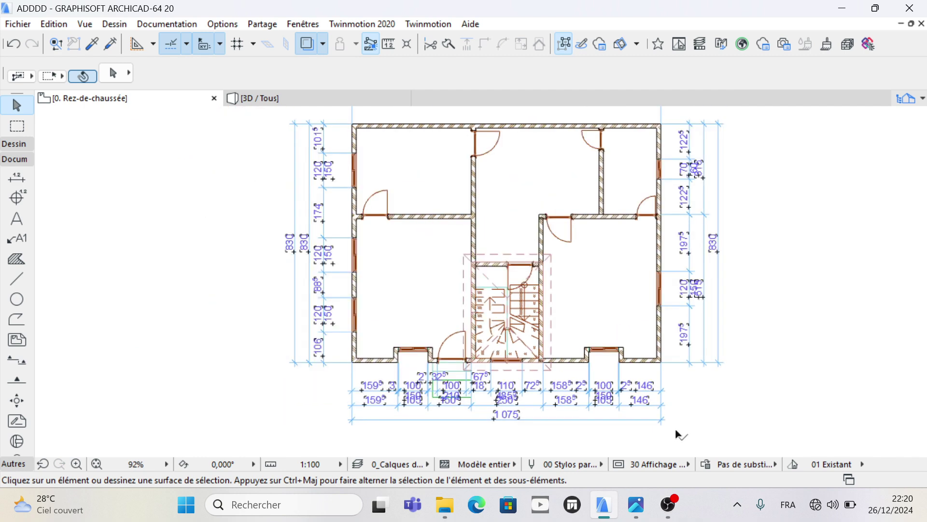
{"action": "scroll", "coordinate": [300, 395], "scroll_direction": "down", "scroll_amount": 1}
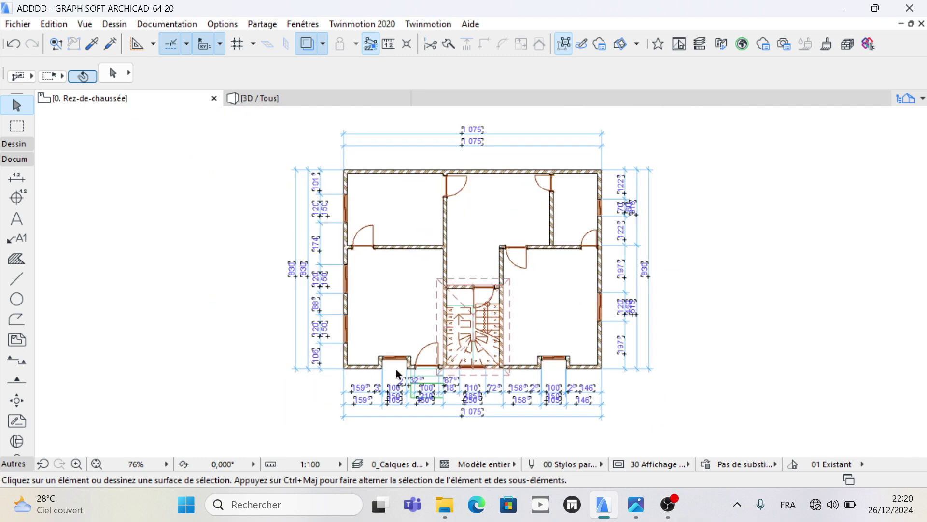
{"action": "scroll", "coordinate": [579, 270], "scroll_direction": "up", "scroll_amount": 2}
{"action": "scroll", "coordinate": [611, 276], "scroll_direction": "down", "scroll_amount": 3}
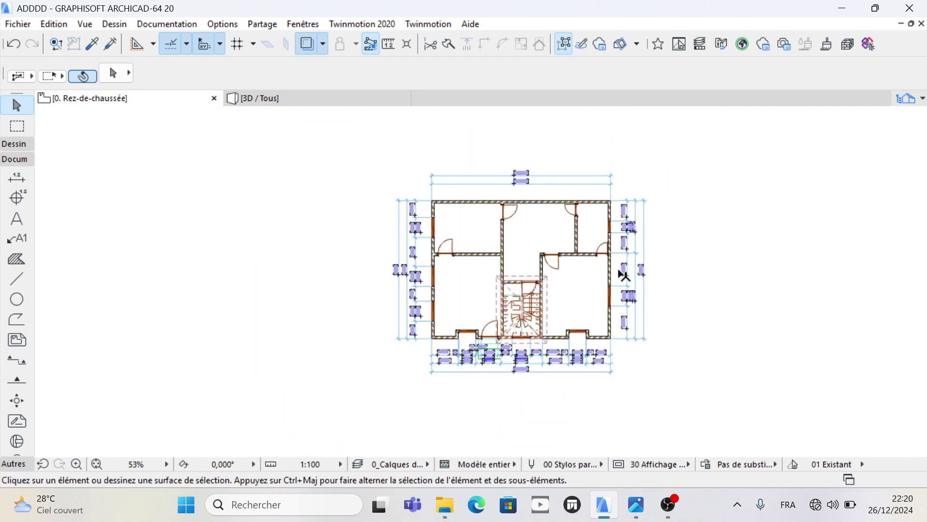
{"action": "scroll", "coordinate": [415, 269], "scroll_direction": "up", "scroll_amount": 2}
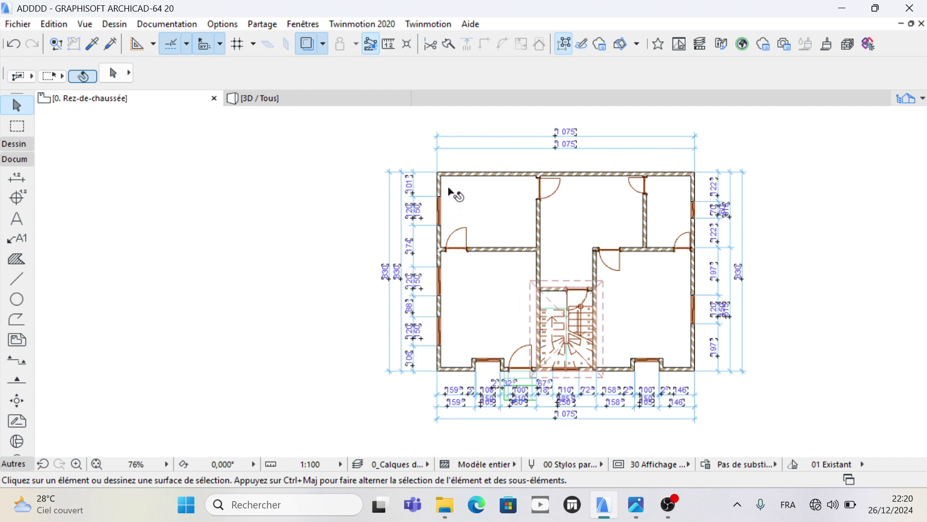
{"action": "scroll", "coordinate": [438, 172], "scroll_direction": "up", "scroll_amount": 3}
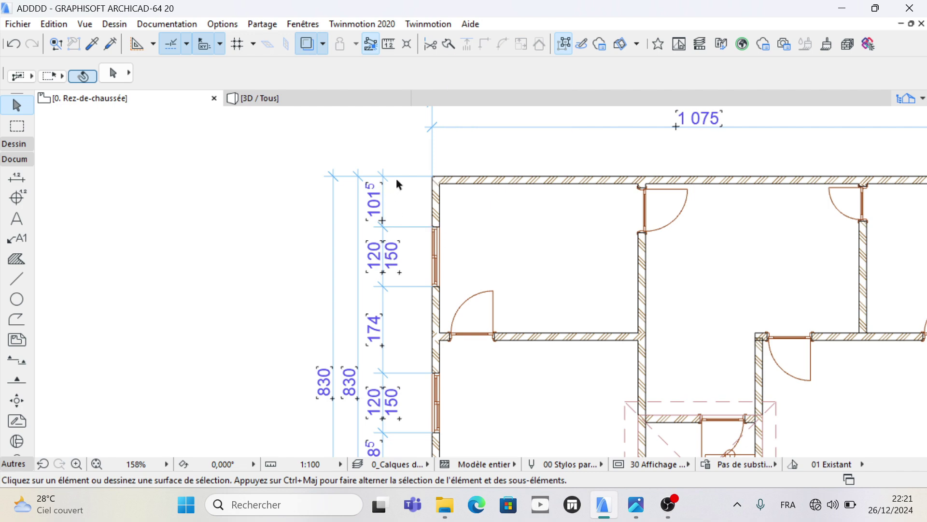
{"action": "scroll", "coordinate": [490, 211], "scroll_direction": "down", "scroll_amount": 3}
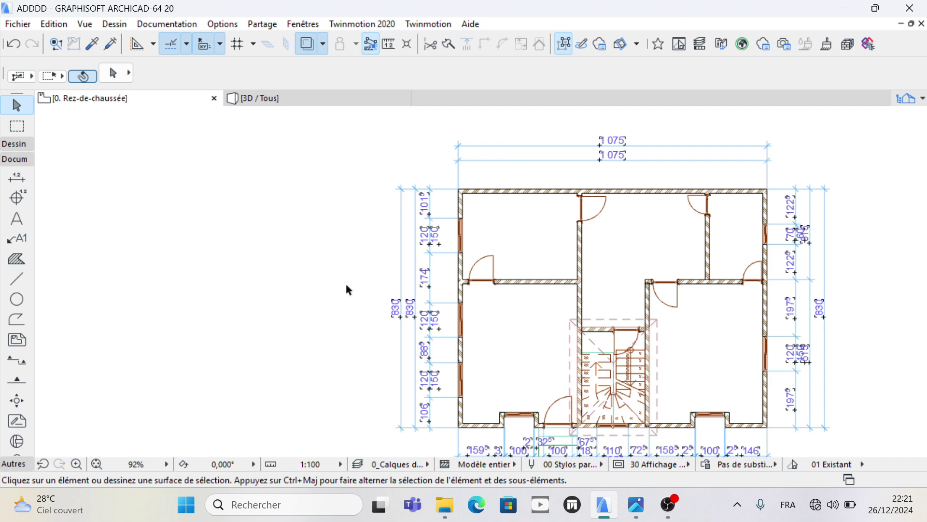
{"action": "scroll", "coordinate": [346, 286], "scroll_direction": "down", "scroll_amount": 2}
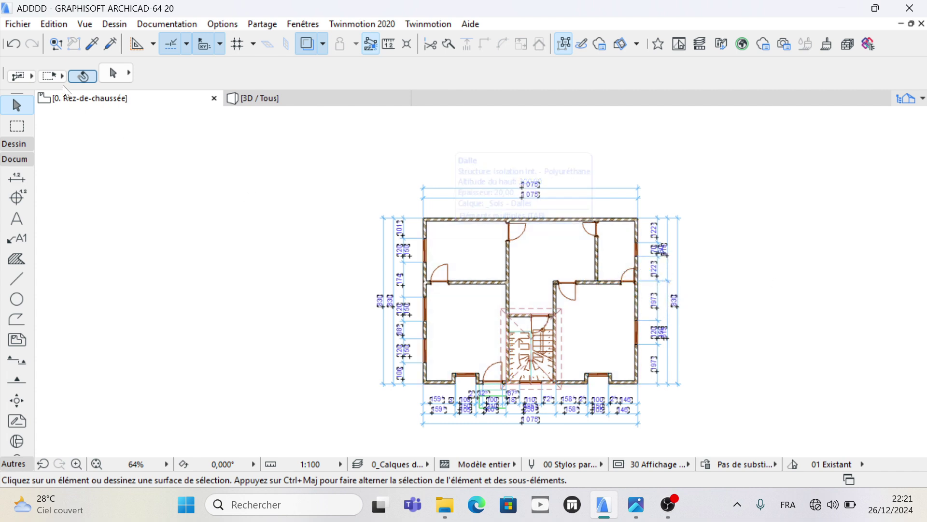
- Select all walls of the ground-floor plan with Find & Select, using the element type Mur as the criterion
{"action": "left_click", "coordinate": [55, 44]}
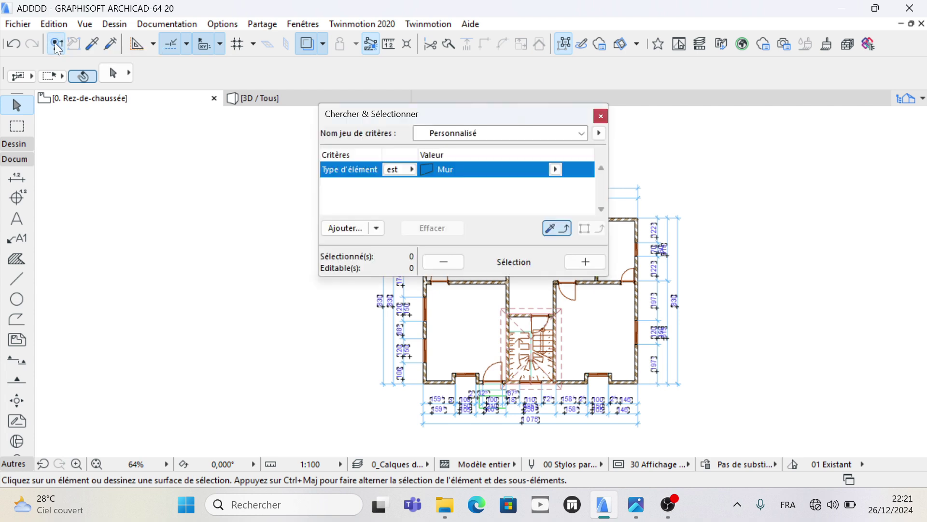
{"action": "left_click", "coordinate": [556, 169]}
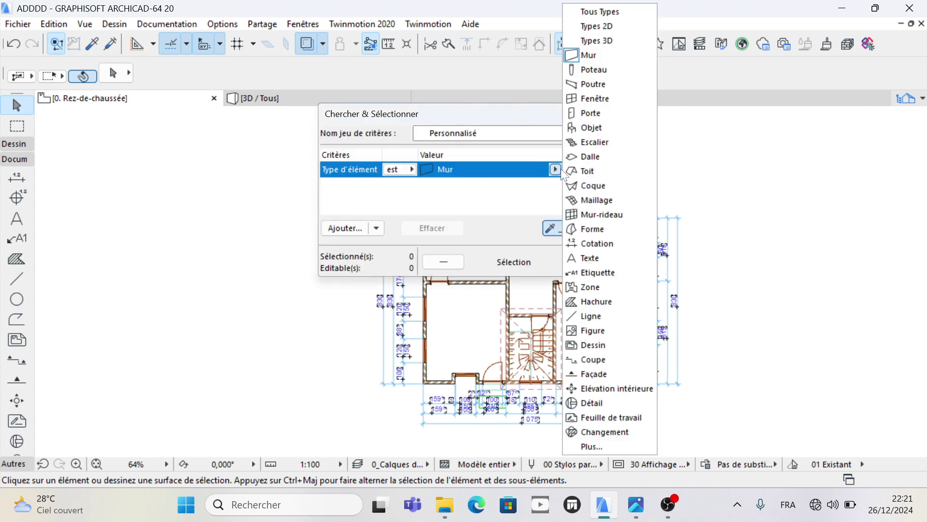
{"action": "left_click", "coordinate": [597, 56]}
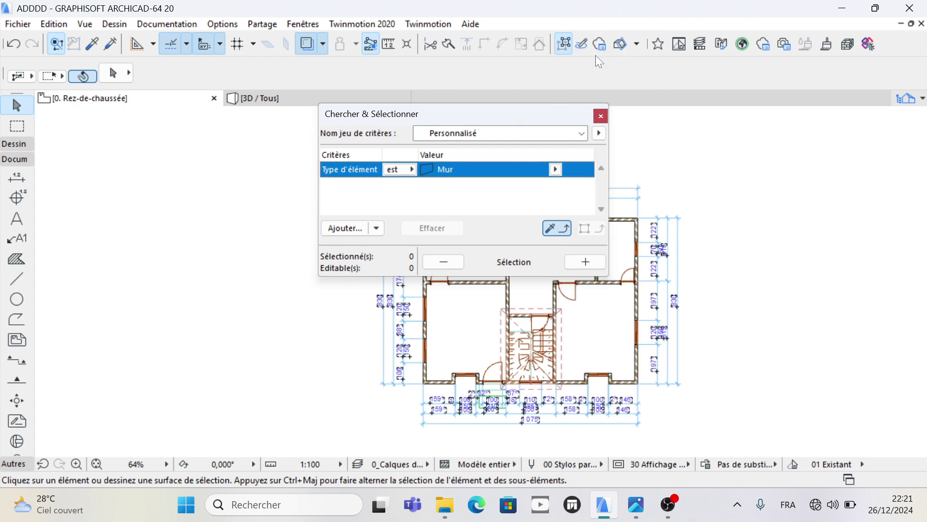
{"action": "left_click", "coordinate": [595, 262]}
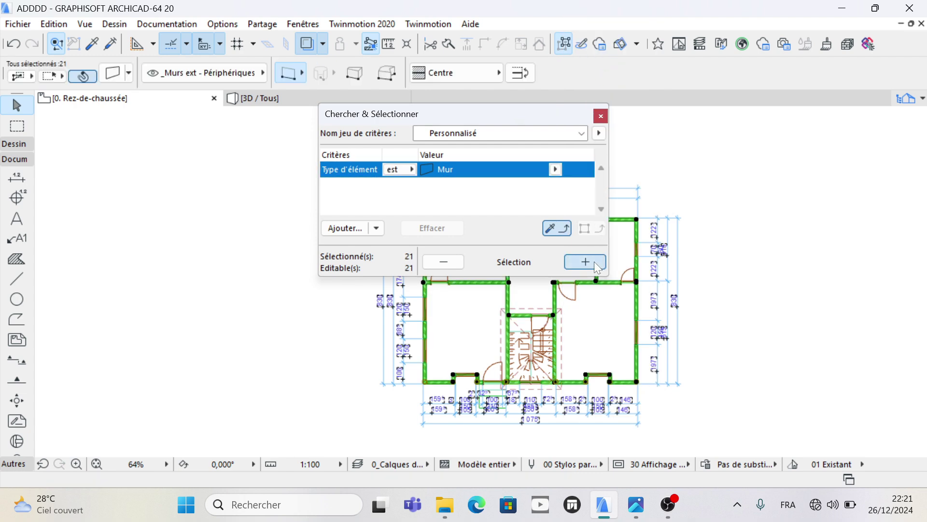
{"action": "left_click", "coordinate": [601, 116]}
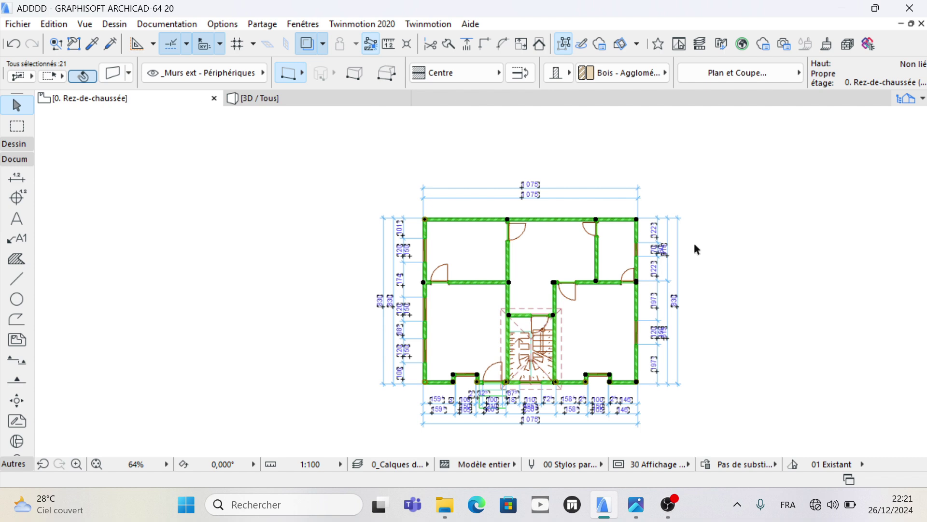
{"action": "right_click", "coordinate": [694, 242]}
{"action": "left_click", "coordinate": [326, 245]}
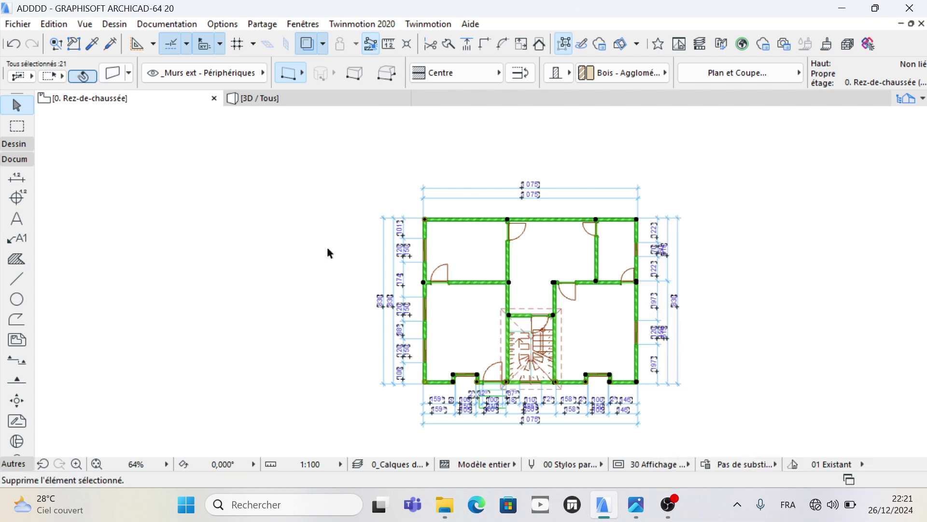
- Start automatic interior dimensioning of the selected walls with column extremities and every layer of composite elements dimensioned
{"action": "left_click", "coordinate": [175, 24]}
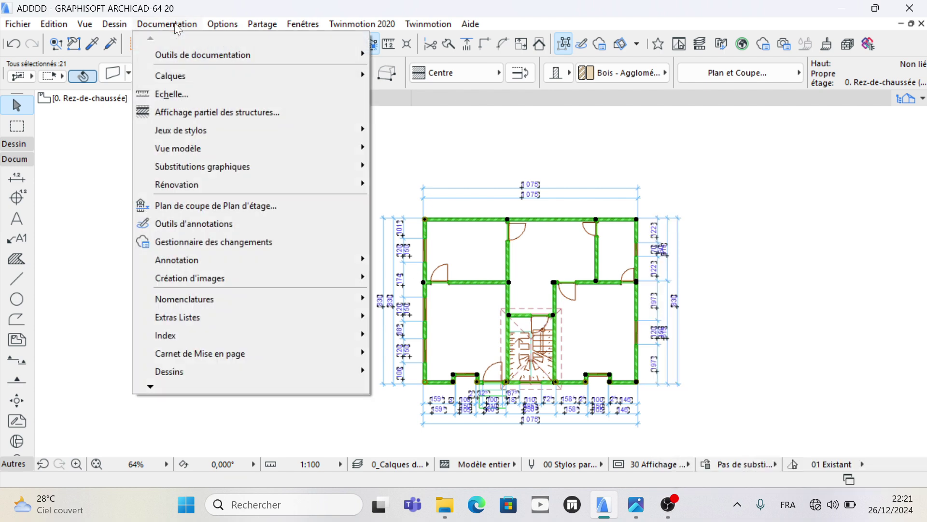
{"action": "mouse_move", "coordinate": [201, 259]}
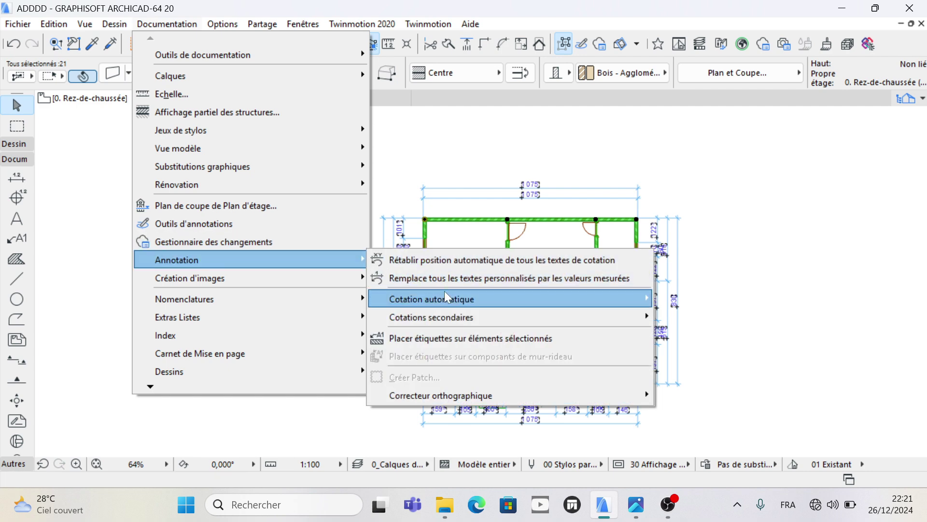
{"action": "mouse_move", "coordinate": [517, 301]}
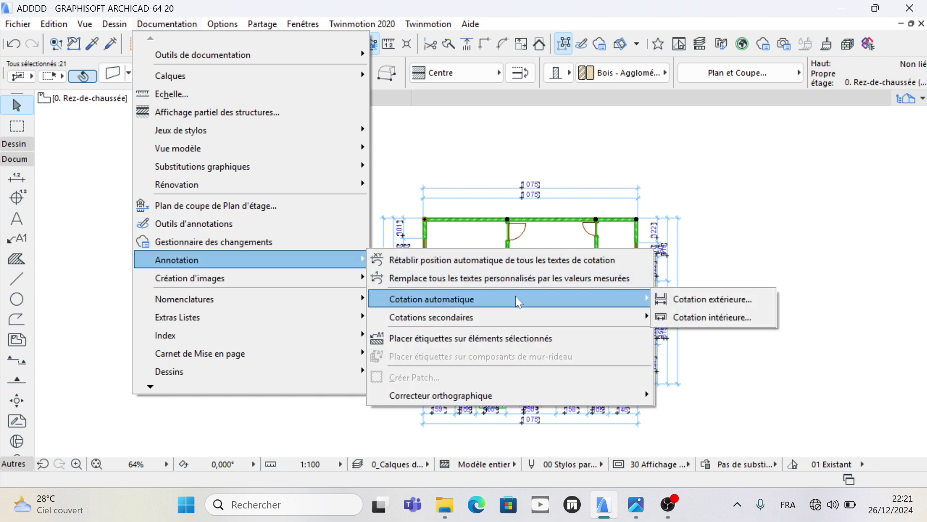
{"action": "left_click", "coordinate": [692, 314]}
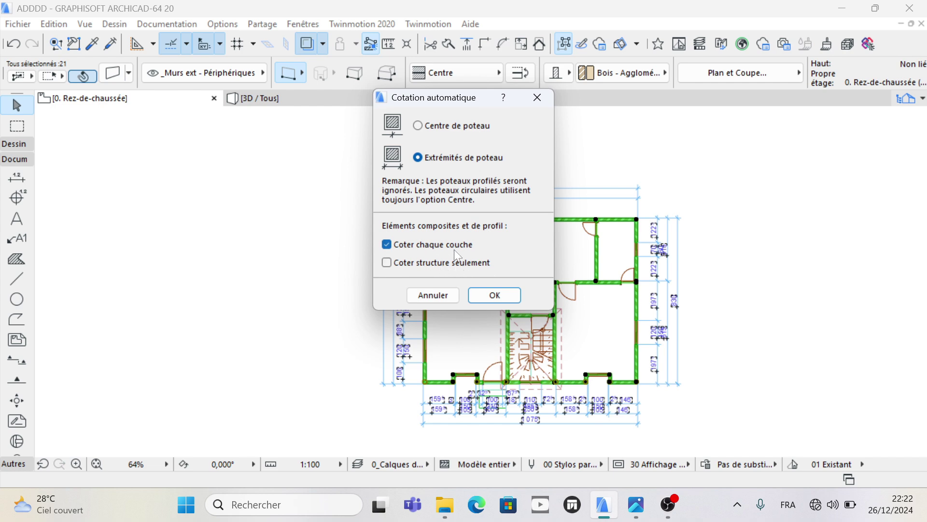
{"action": "left_click", "coordinate": [489, 291]}
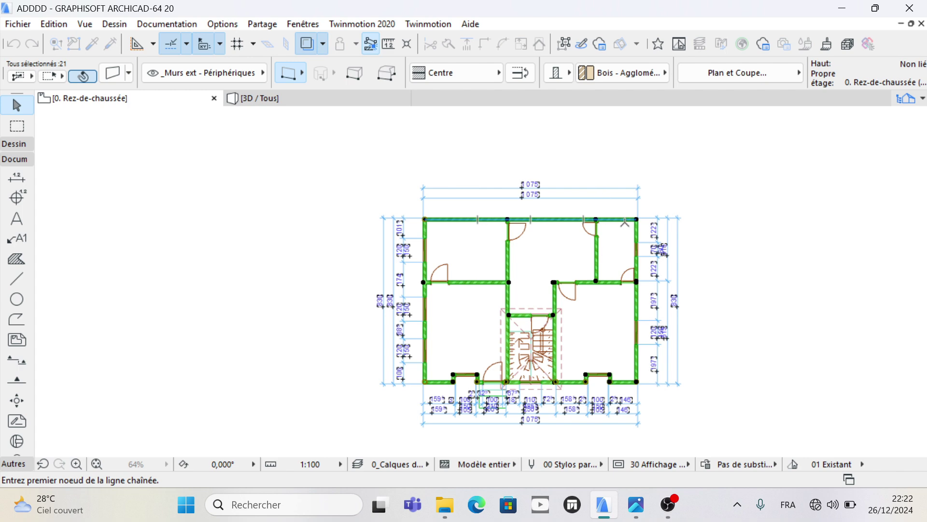
- Define a vertical line through the eastern rooms from the north wall's outer face to the south wall, and place its interior dimension chain there
{"action": "scroll", "coordinate": [624, 222], "scroll_direction": "up", "scroll_amount": 5}
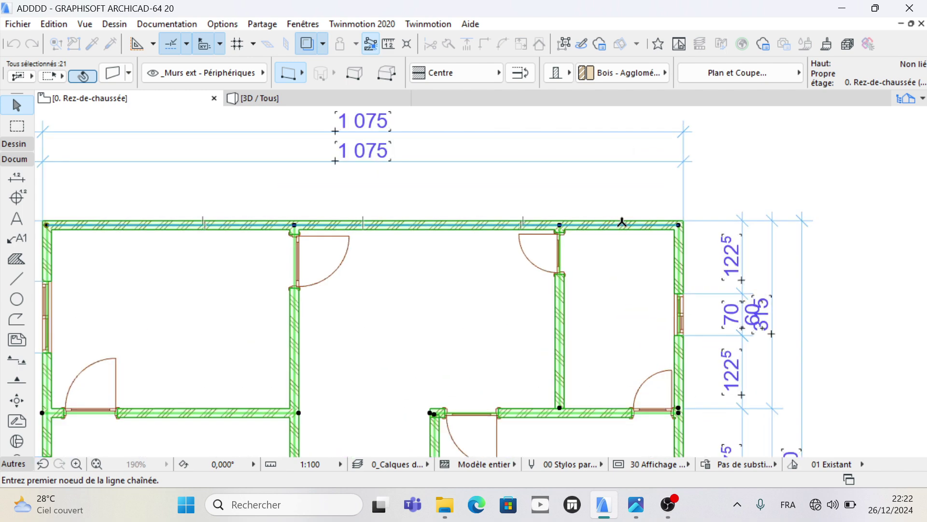
{"action": "left_click", "coordinate": [622, 221]}
{"action": "scroll", "coordinate": [623, 150], "scroll_direction": "down", "scroll_amount": 4}
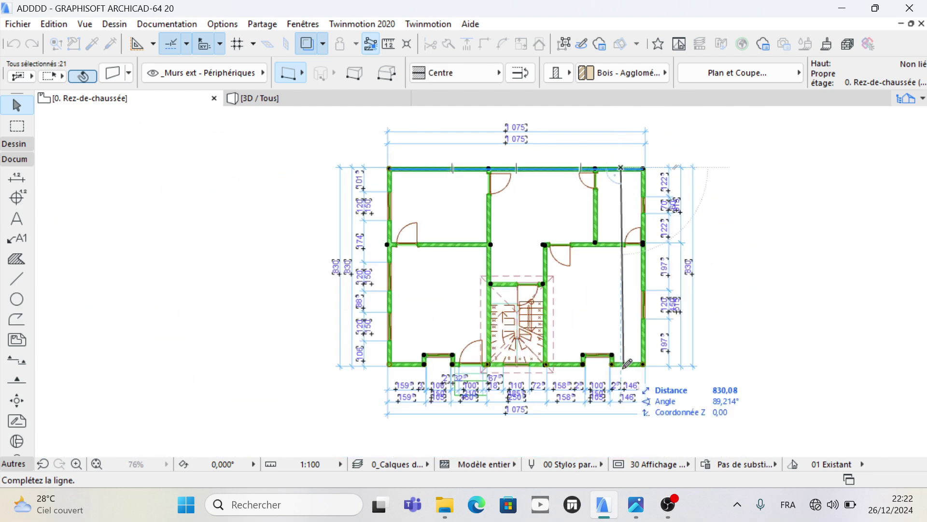
{"action": "scroll", "coordinate": [630, 365], "scroll_direction": "up", "scroll_amount": 5}
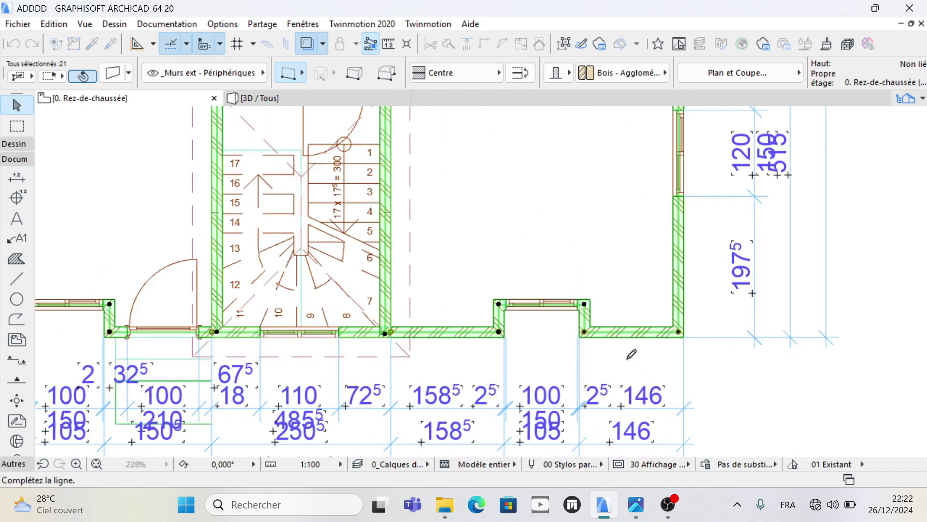
{"action": "double_click", "coordinate": [611, 334]}
{"action": "scroll", "coordinate": [610, 315], "scroll_direction": "down", "scroll_amount": 6}
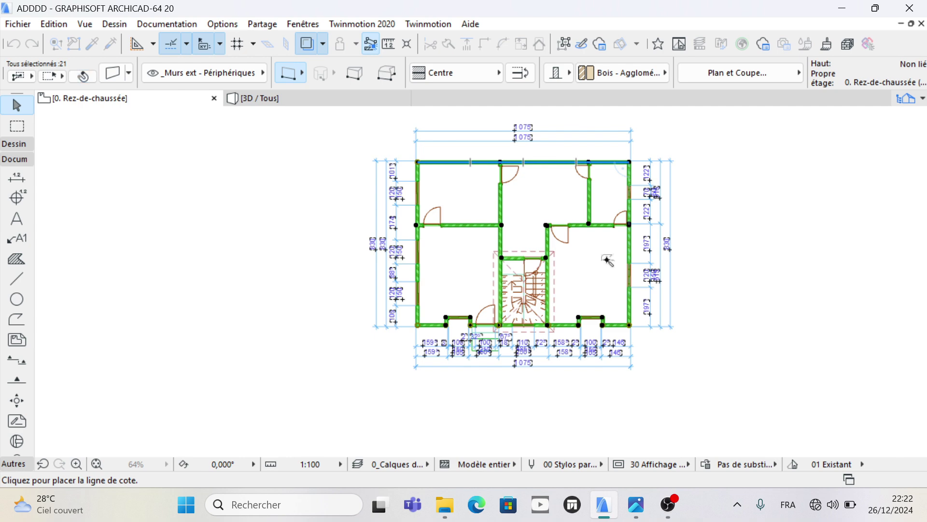
{"action": "left_click", "coordinate": [605, 257]}
{"action": "scroll", "coordinate": [604, 227], "scroll_direction": "up", "scroll_amount": 3}
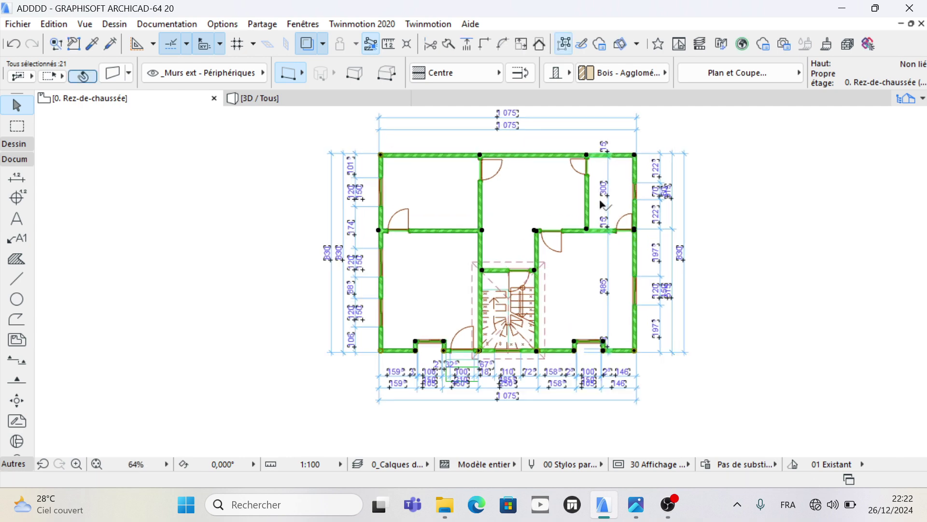
{"action": "scroll", "coordinate": [603, 289], "scroll_direction": "down", "scroll_amount": 3}
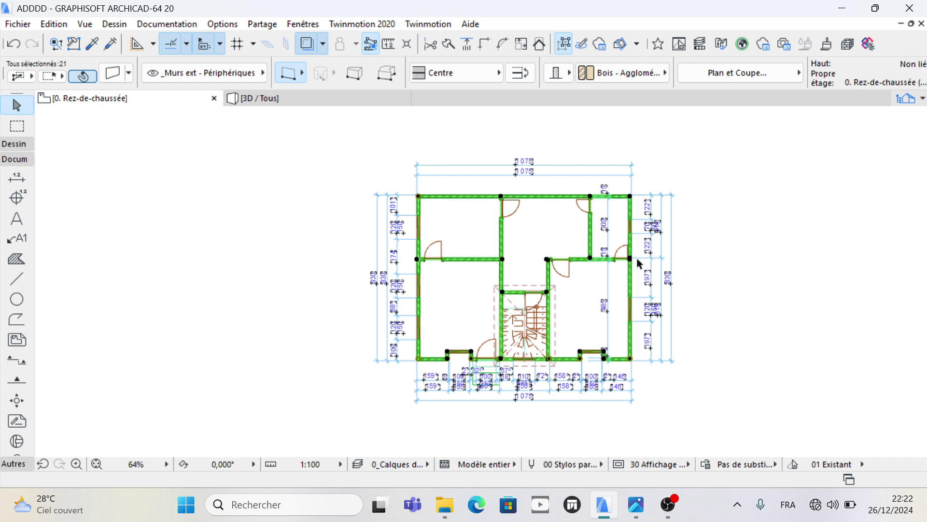
- Add an automatic interior dimension chain across the northern rooms, along a horizontal line between the outer faces of the west and east walls
{"action": "left_click", "coordinate": [168, 24]}
{"action": "mouse_move", "coordinate": [237, 259]}
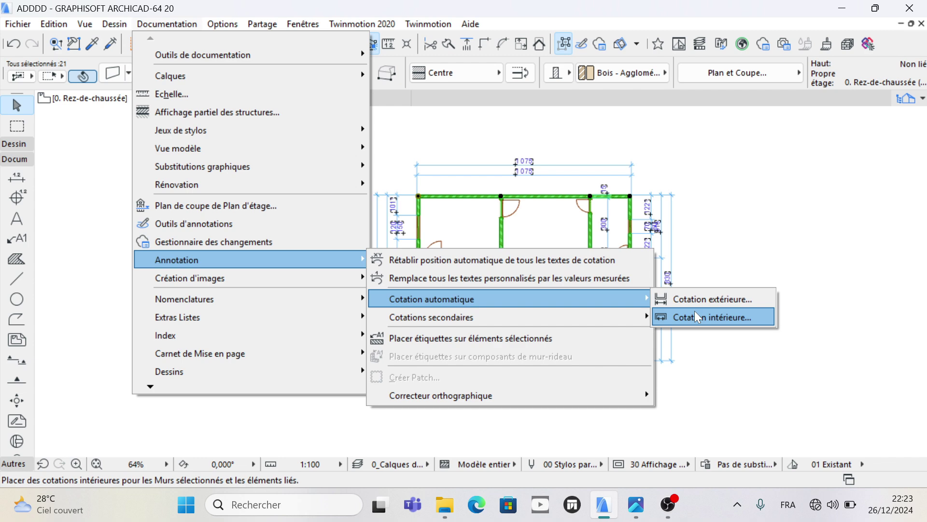
{"action": "left_click", "coordinate": [697, 317]}
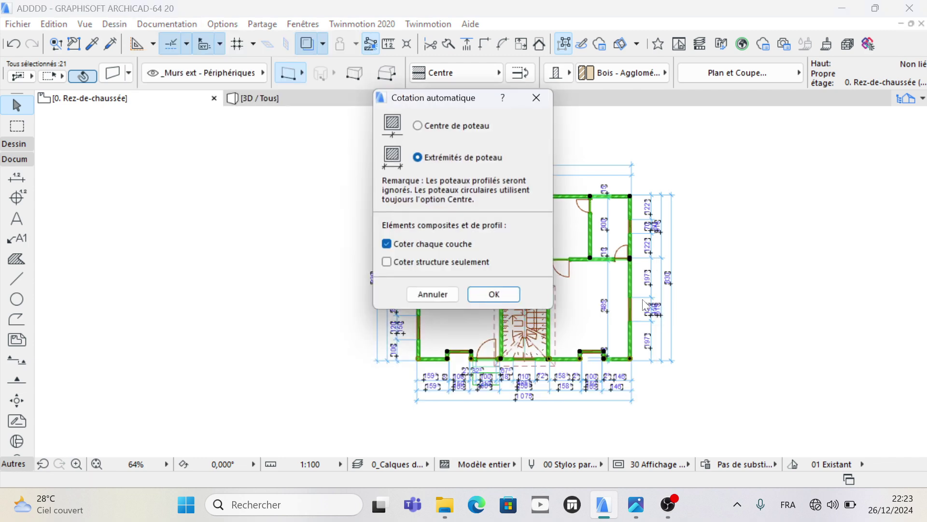
{"action": "left_click", "coordinate": [495, 295]}
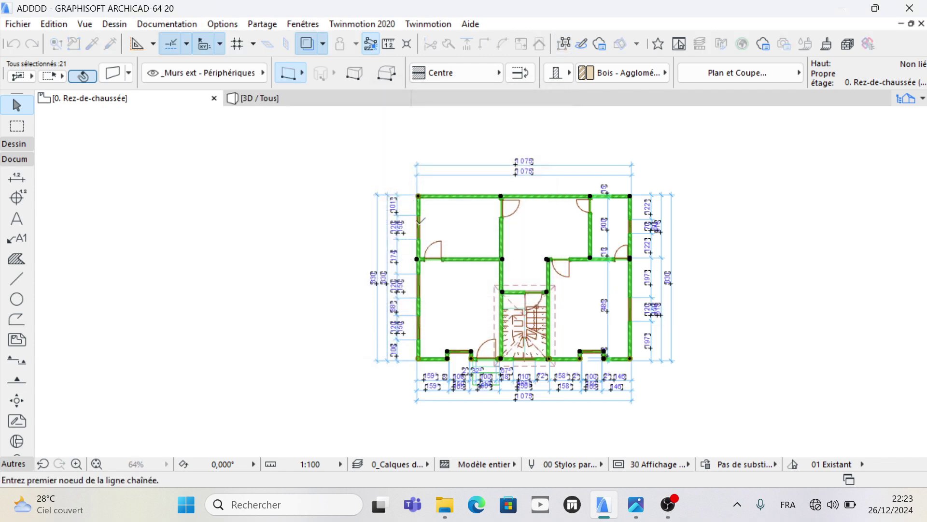
{"action": "scroll", "coordinate": [416, 209], "scroll_direction": "up", "scroll_amount": 4}
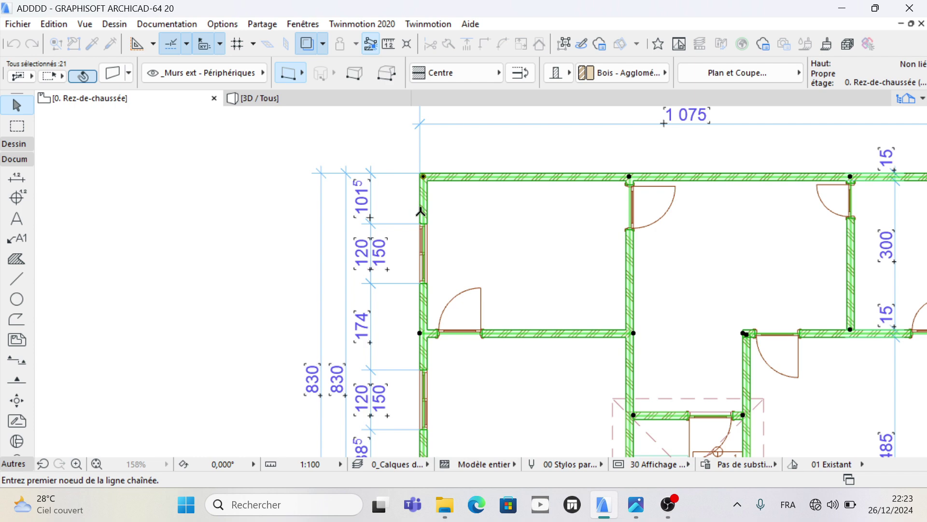
{"action": "left_click", "coordinate": [421, 212]}
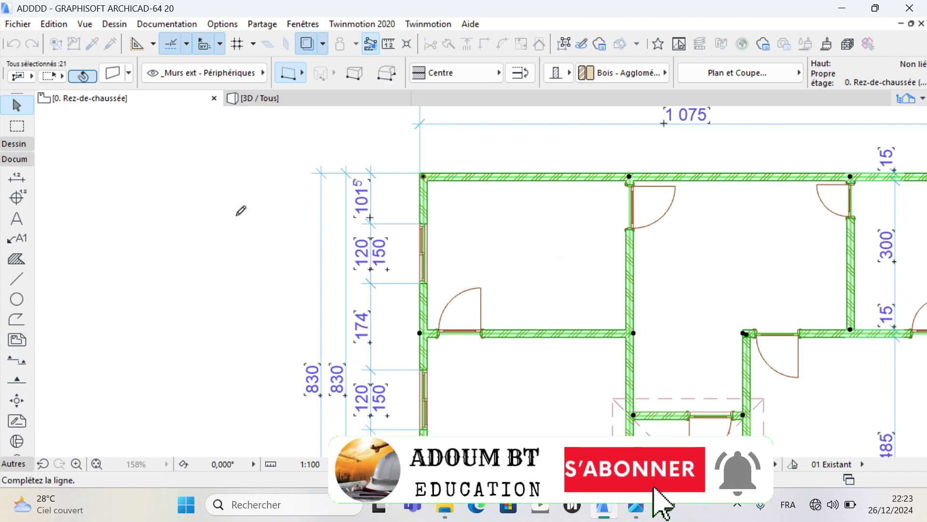
{"action": "scroll", "coordinate": [240, 209], "scroll_direction": "down", "scroll_amount": 2}
{"action": "scroll", "coordinate": [659, 201], "scroll_direction": "up", "scroll_amount": 5}
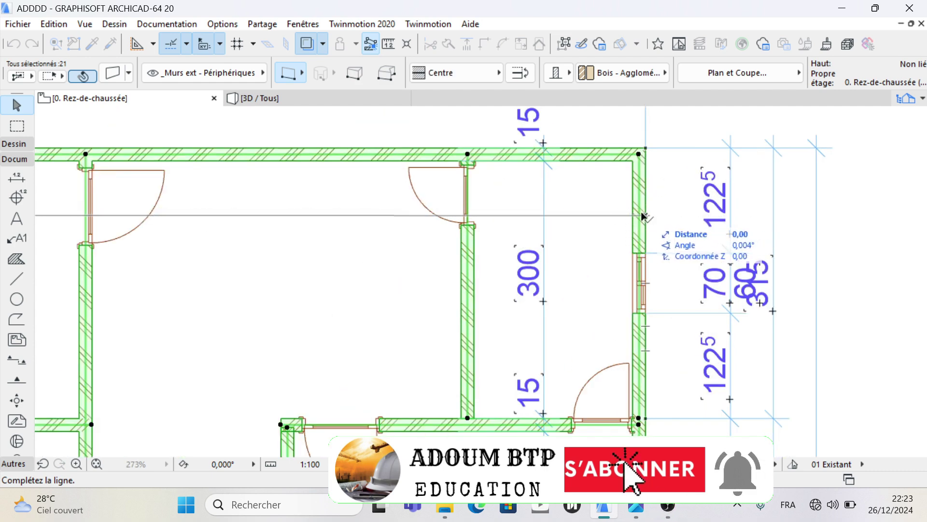
{"action": "left_click", "coordinate": [647, 216]}
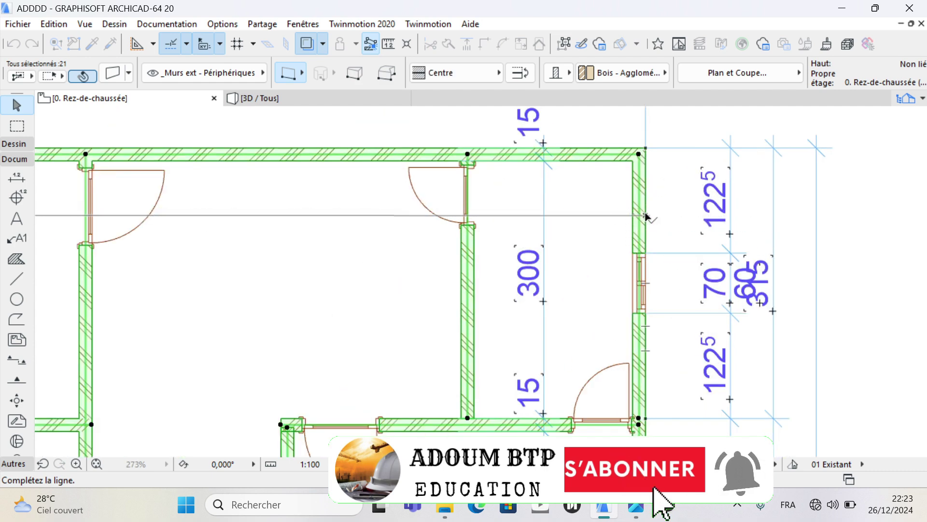
{"action": "left_click", "coordinate": [319, 231]}
{"action": "scroll", "coordinate": [563, 234], "scroll_direction": "down", "scroll_amount": 5}
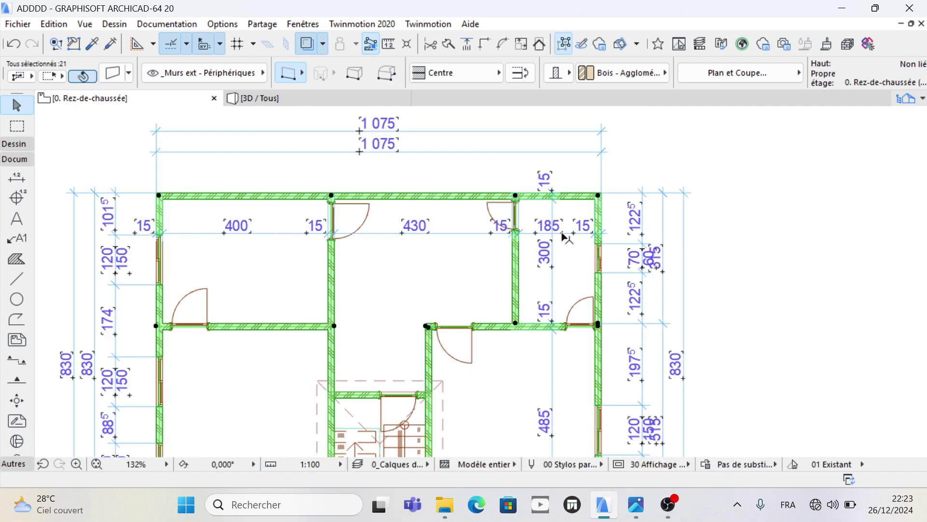
{"action": "scroll", "coordinate": [497, 212], "scroll_direction": "down", "scroll_amount": 3}
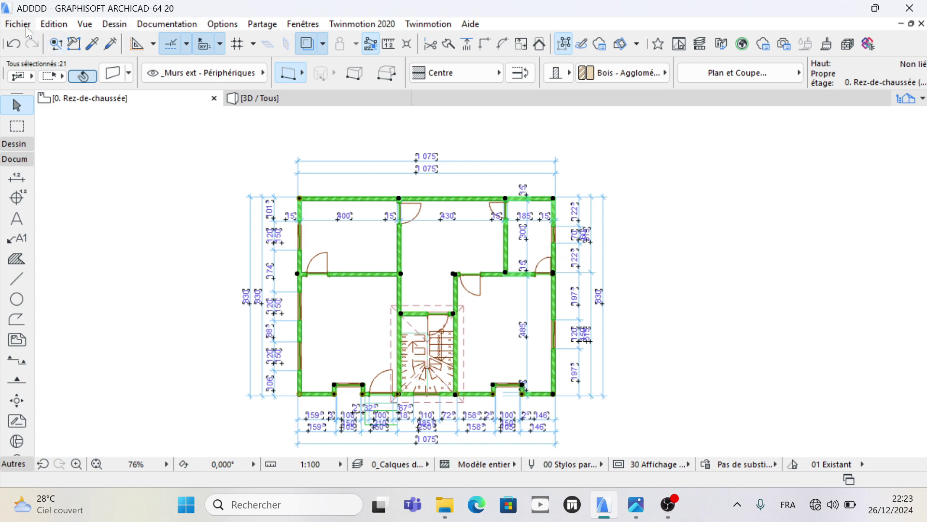
- Add an automatic interior dimension chain through the central hall and staircase, along a vertical line between the outer faces of the north and south walls
{"action": "left_click", "coordinate": [178, 25]}
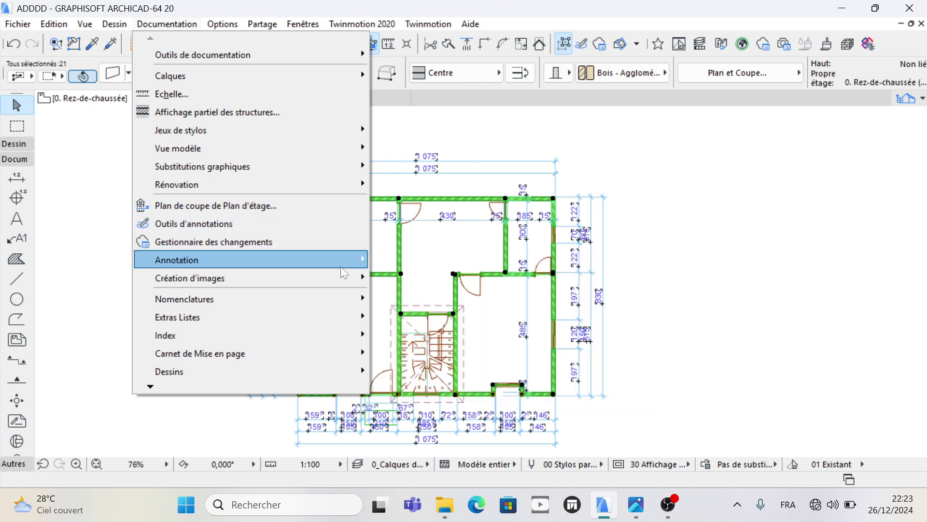
{"action": "mouse_move", "coordinate": [341, 259]}
{"action": "mouse_move", "coordinate": [645, 297]}
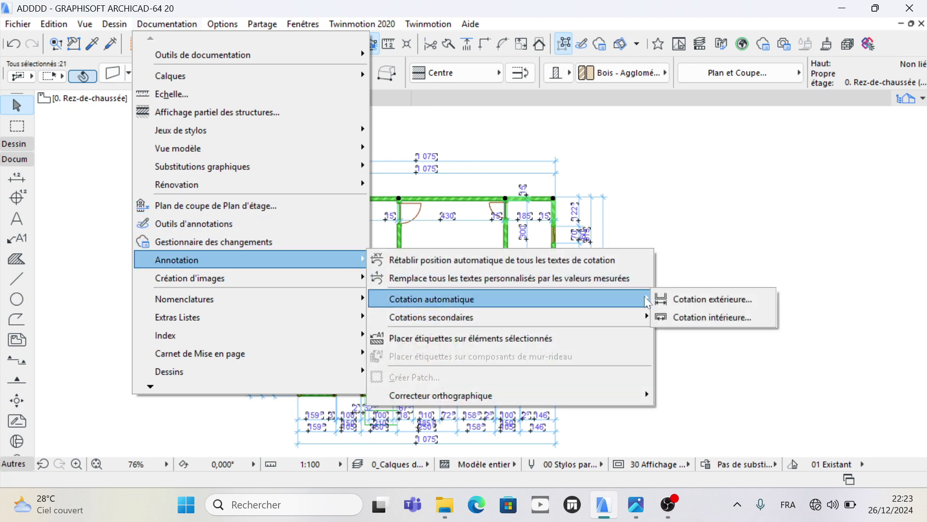
{"action": "left_click", "coordinate": [680, 314]}
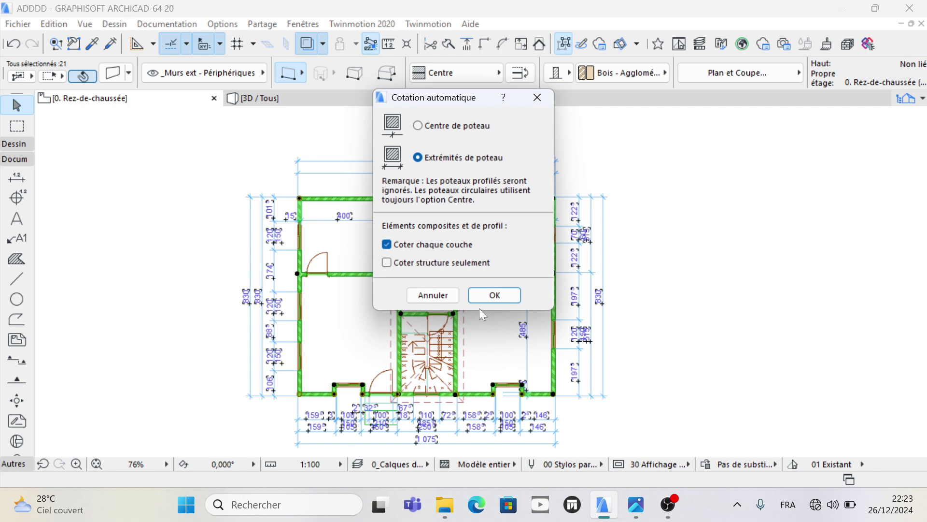
{"action": "left_click", "coordinate": [488, 295]}
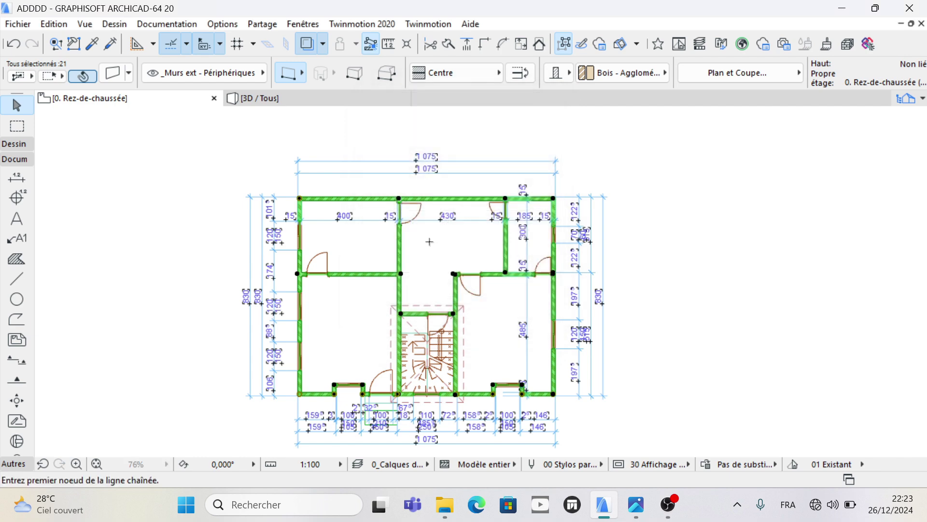
{"action": "scroll", "coordinate": [445, 194], "scroll_direction": "up", "scroll_amount": 5}
{"action": "left_click", "coordinate": [426, 191]}
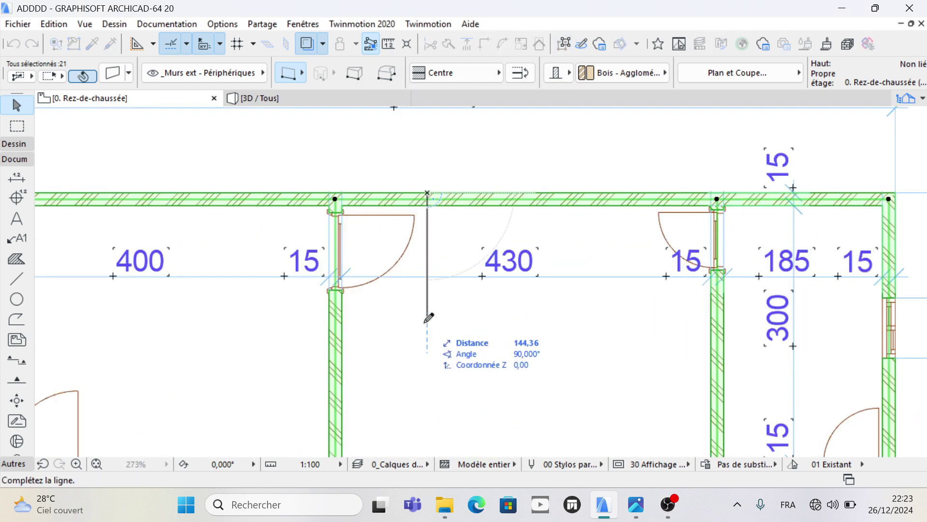
{"action": "scroll", "coordinate": [427, 141], "scroll_direction": "down", "scroll_amount": 5}
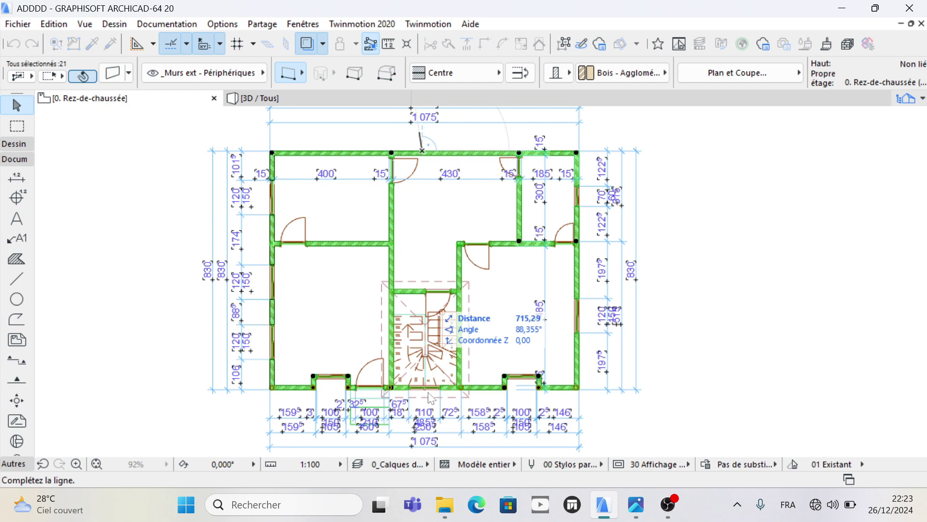
{"action": "scroll", "coordinate": [429, 382], "scroll_direction": "up", "scroll_amount": 7}
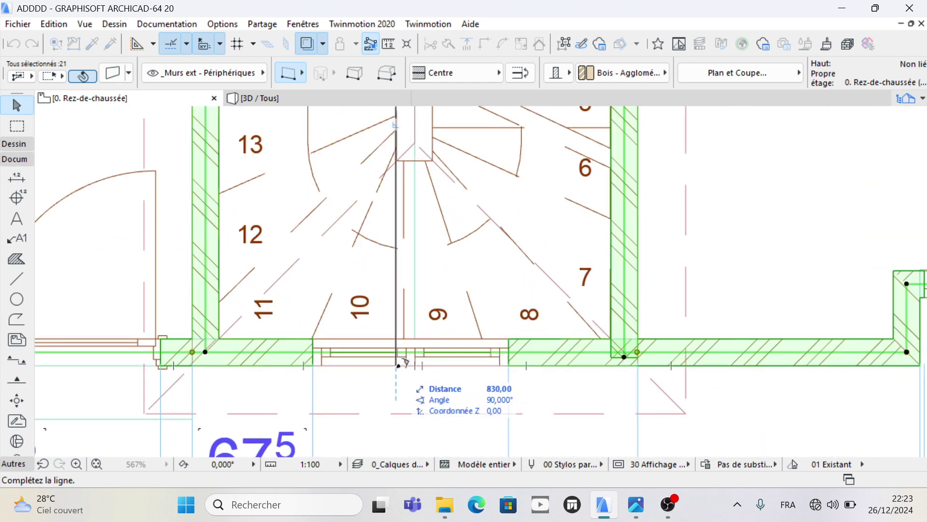
{"action": "double_click", "coordinate": [399, 365]}
{"action": "scroll", "coordinate": [400, 367], "scroll_direction": "down", "scroll_amount": 2}
{"action": "scroll", "coordinate": [412, 338], "scroll_direction": "down", "scroll_amount": 3}
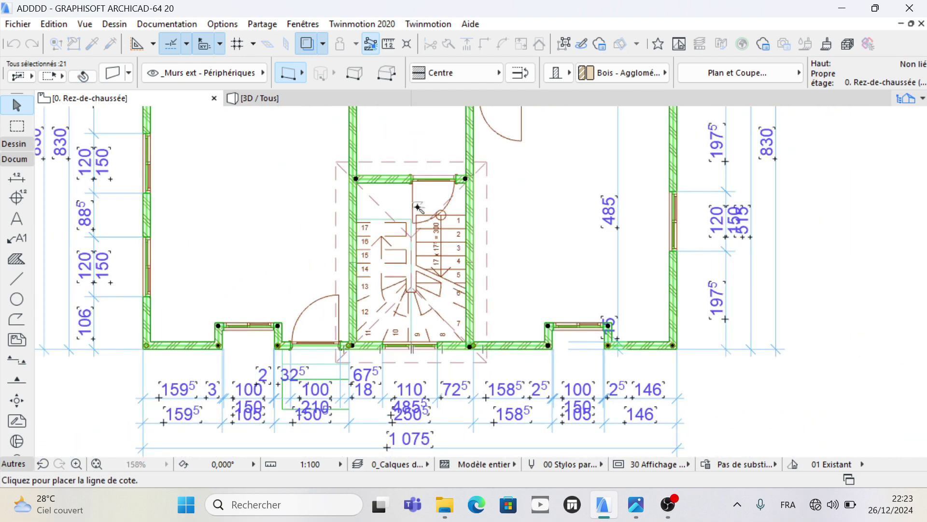
{"action": "left_click", "coordinate": [418, 206]}
{"action": "scroll", "coordinate": [434, 293], "scroll_direction": "down", "scroll_amount": 3}
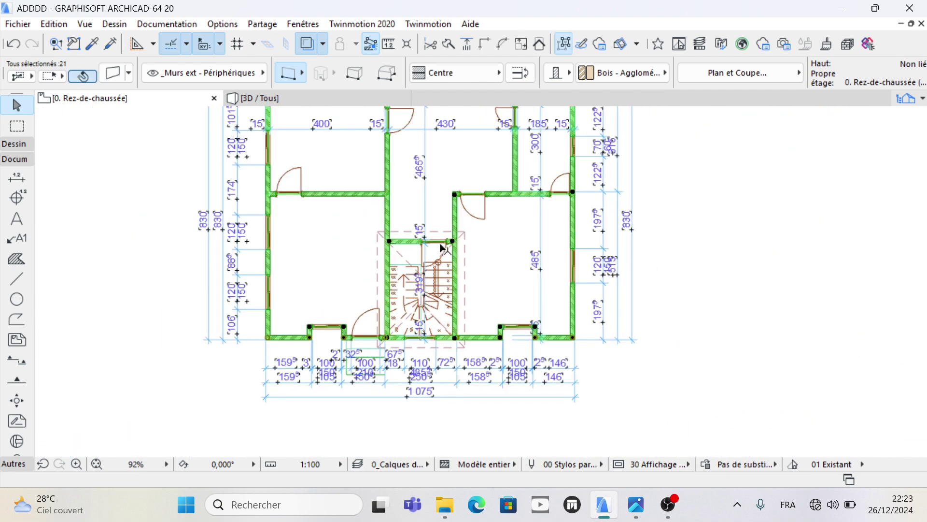
- Add an automatic interior dimension chain through the southern rooms and staircase, horizontally between the west and east walls' outer faces, and deselect the walls
{"action": "scroll", "coordinate": [439, 192], "scroll_direction": "down", "scroll_amount": 1}
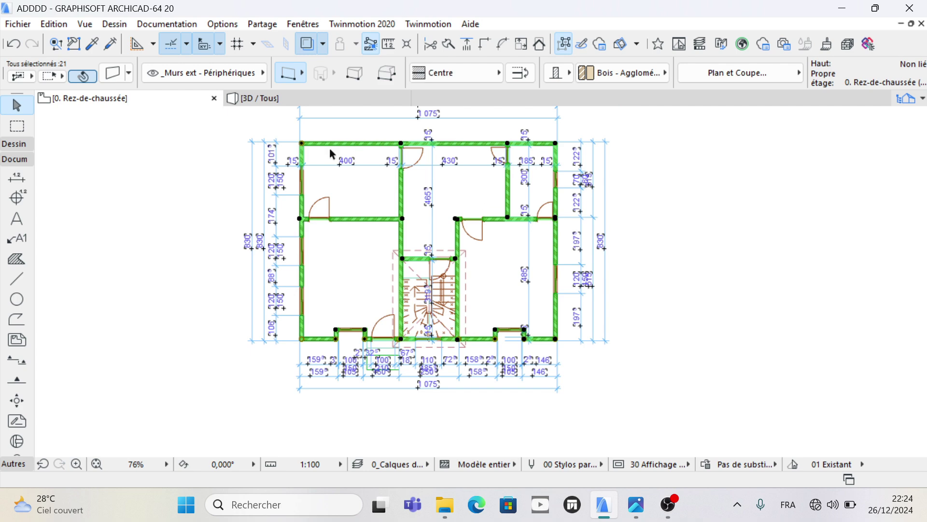
{"action": "left_click", "coordinate": [163, 24]}
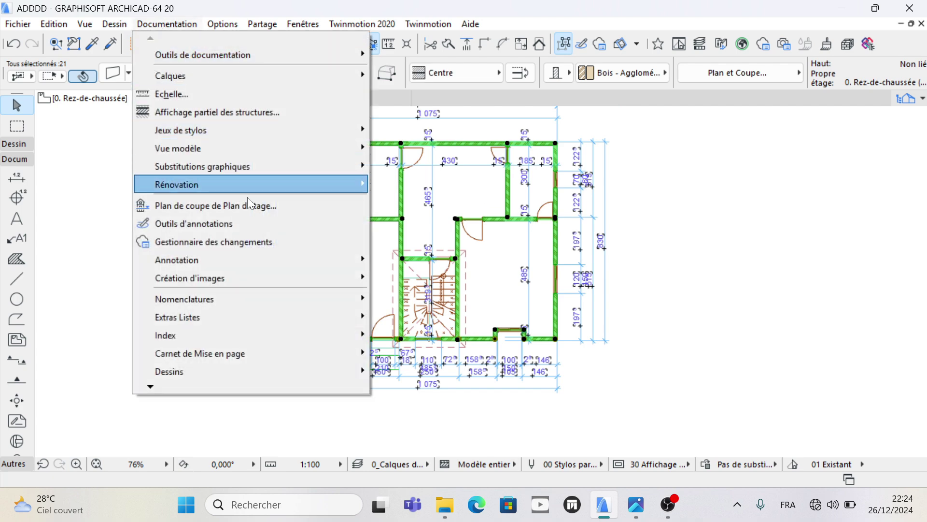
{"action": "mouse_move", "coordinate": [338, 260]}
{"action": "mouse_move", "coordinate": [562, 300]}
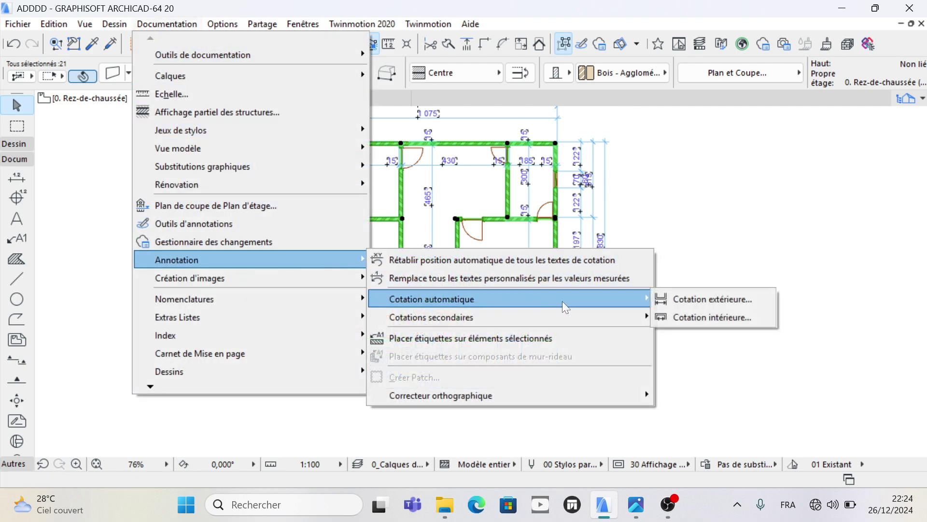
{"action": "left_click", "coordinate": [667, 315]}
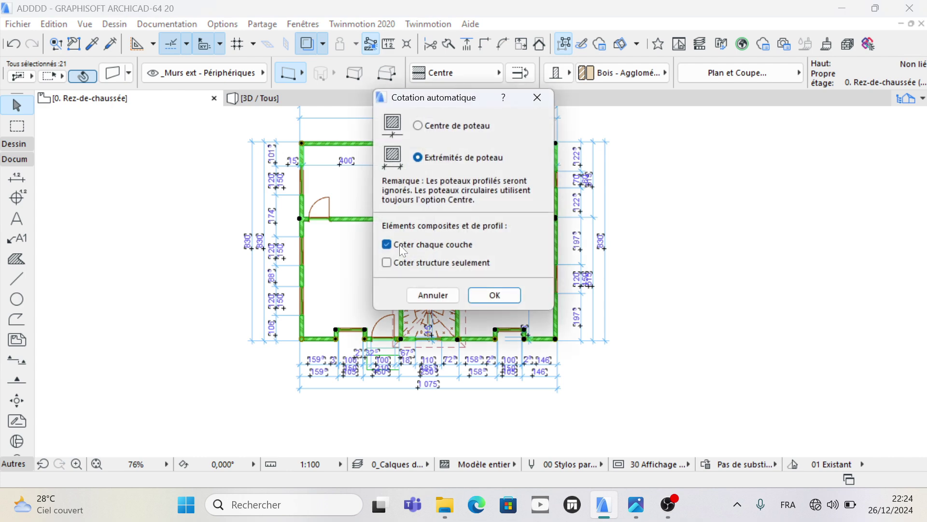
{"action": "left_click", "coordinate": [496, 295]}
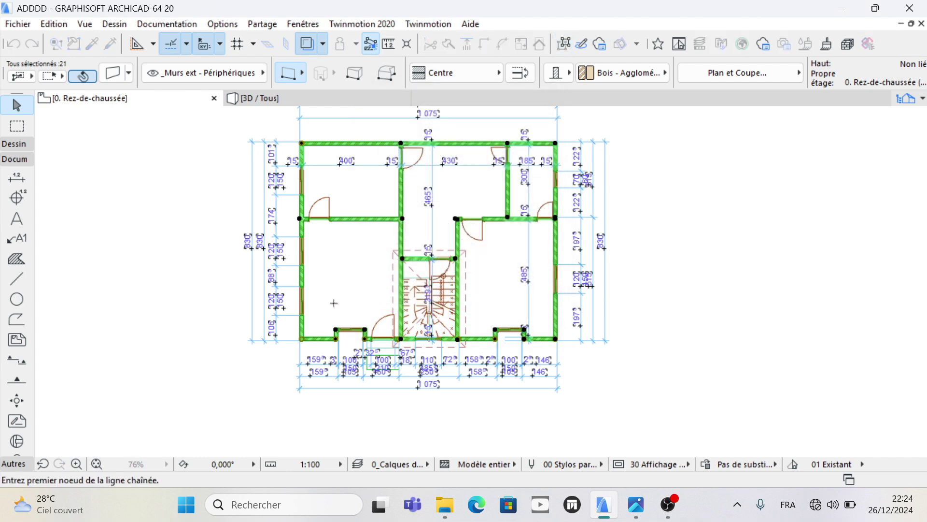
{"action": "scroll", "coordinate": [300, 281], "scroll_direction": "up", "scroll_amount": 5}
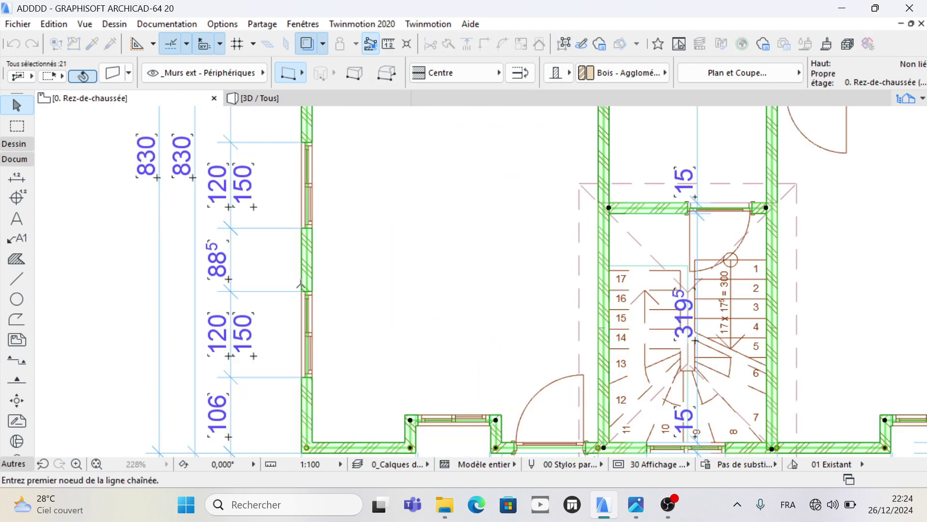
{"action": "left_click", "coordinate": [301, 284]}
{"action": "scroll", "coordinate": [133, 278], "scroll_direction": "down", "scroll_amount": 6}
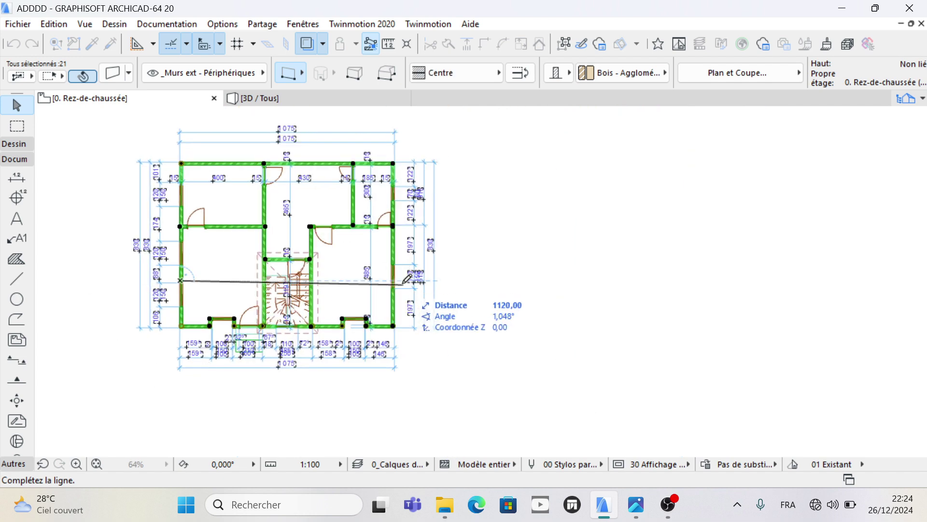
{"action": "scroll", "coordinate": [406, 279], "scroll_direction": "up", "scroll_amount": 5}
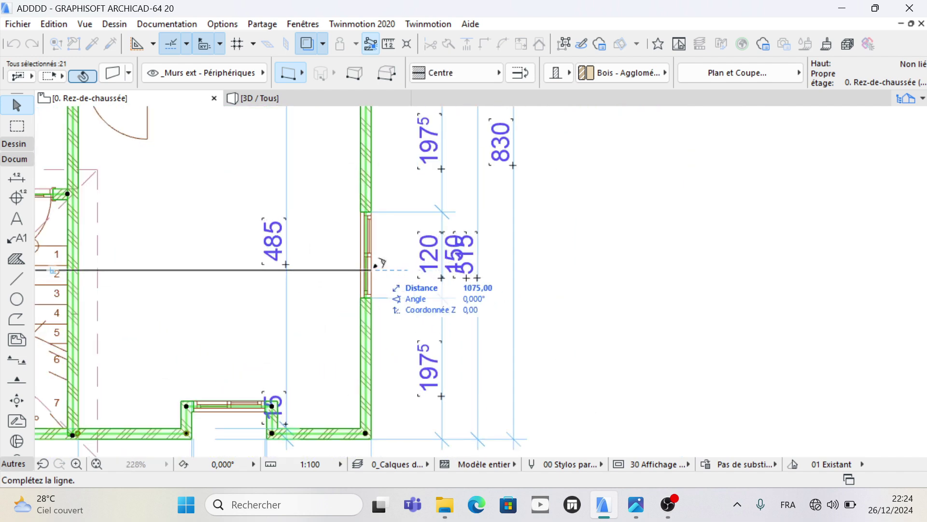
{"action": "double_click", "coordinate": [377, 265]}
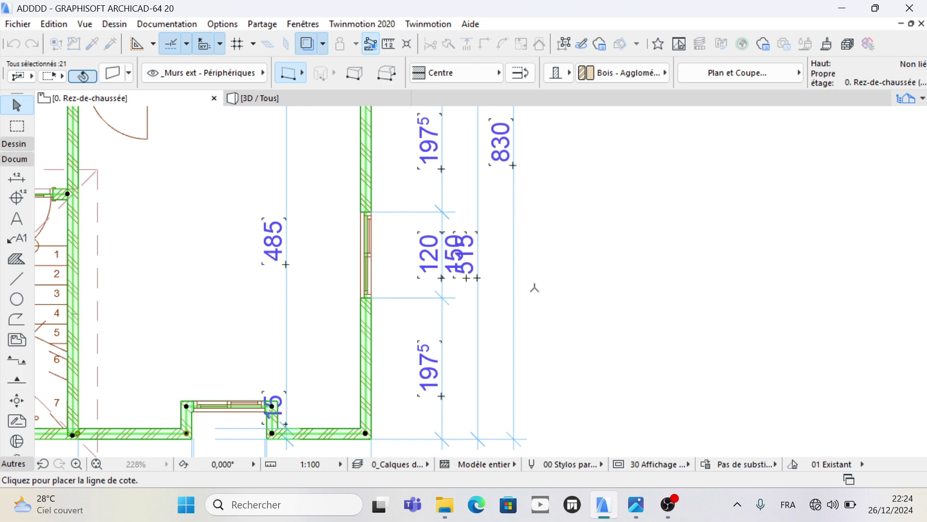
{"action": "scroll", "coordinate": [604, 282], "scroll_direction": "down", "scroll_amount": 5}
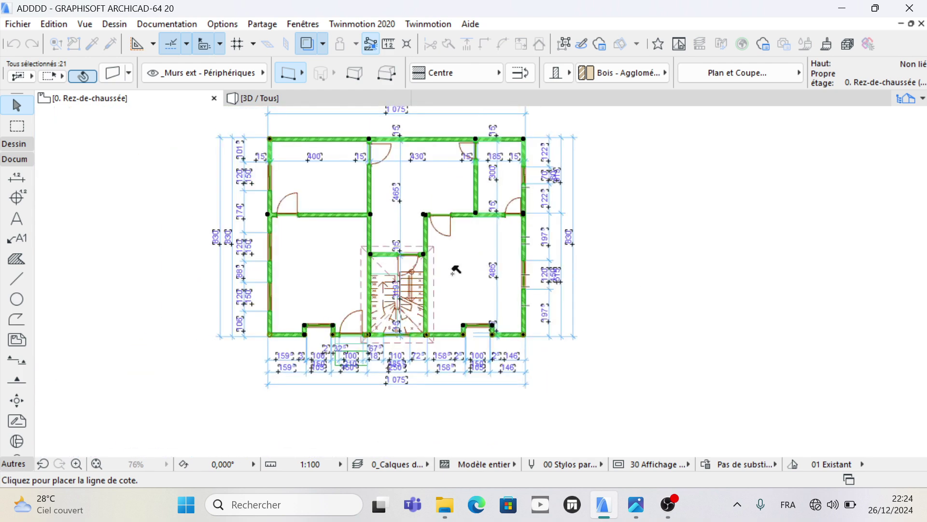
{"action": "left_click", "coordinate": [452, 270]}
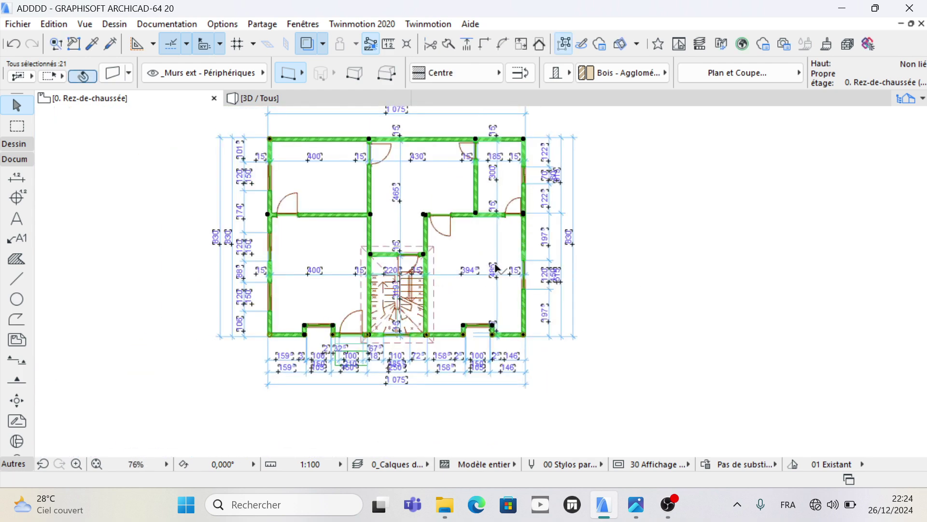
{"action": "scroll", "coordinate": [589, 290], "scroll_direction": "down", "scroll_amount": 2}
{"action": "left_click", "coordinate": [604, 269]}
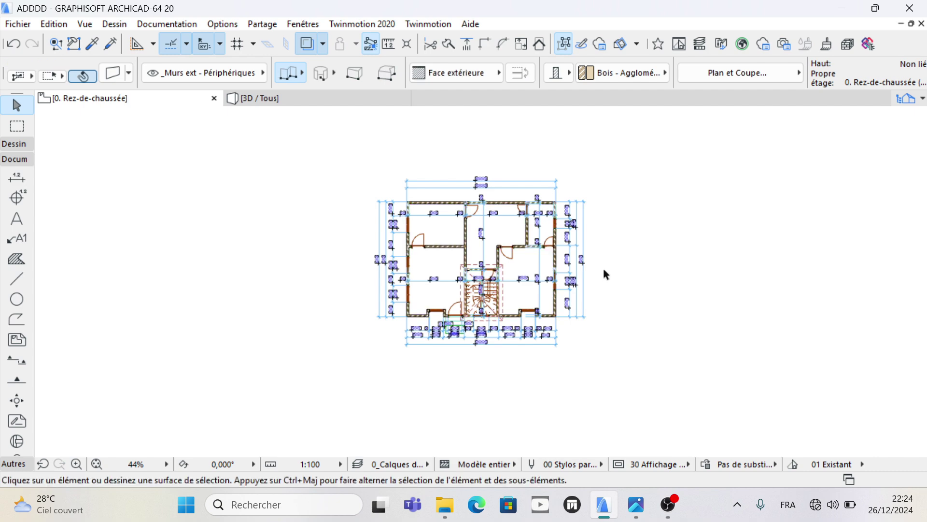
{"action": "scroll", "coordinate": [417, 240], "scroll_direction": "up", "scroll_amount": 2}
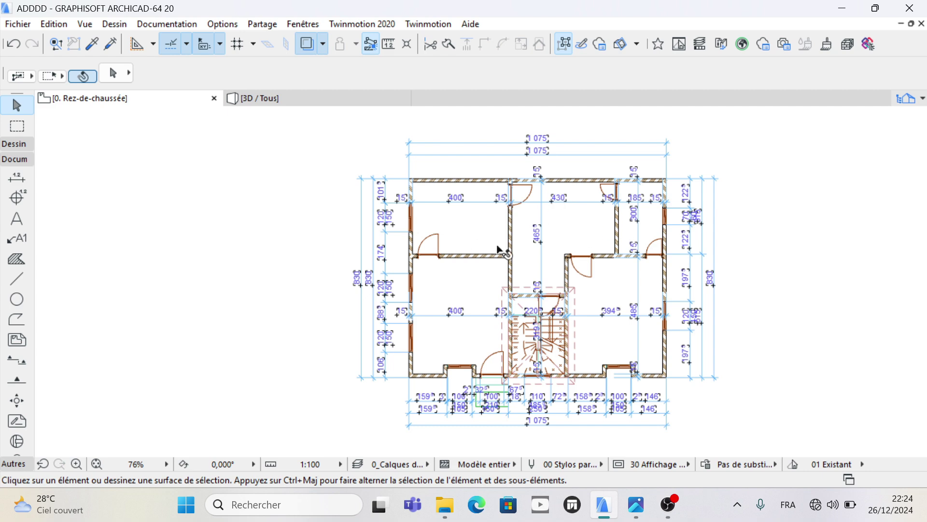
{"action": "scroll", "coordinate": [389, 211], "scroll_direction": "down", "scroll_amount": 2}
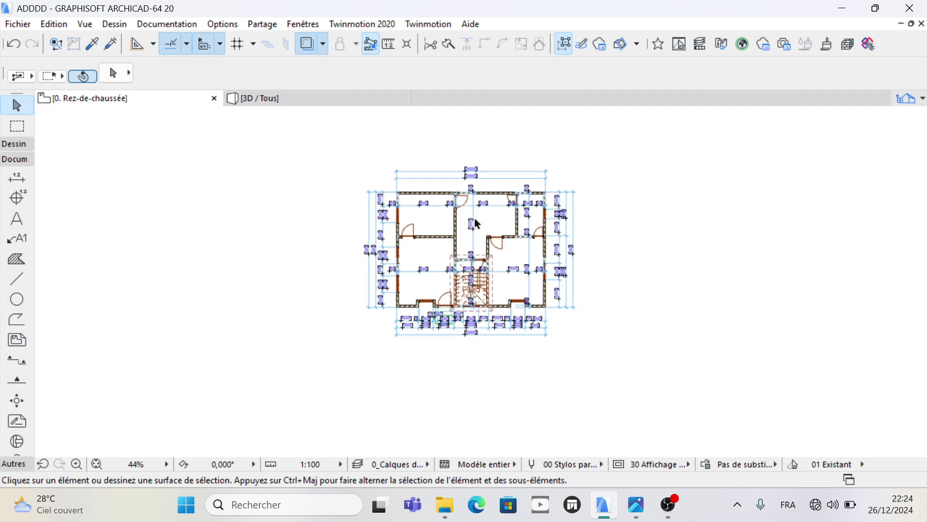
{"action": "scroll", "coordinate": [404, 235], "scroll_direction": "up", "scroll_amount": 1}
{"action": "scroll", "coordinate": [432, 212], "scroll_direction": "up", "scroll_amount": 1}
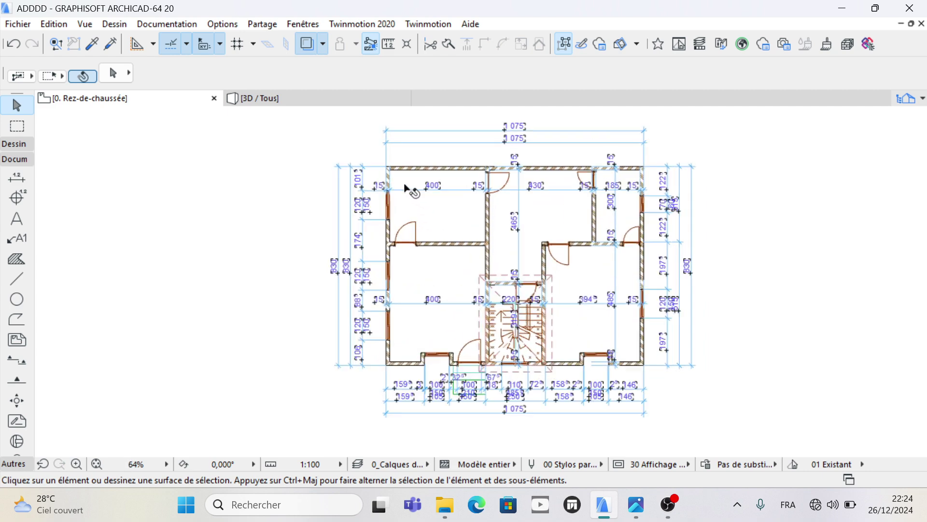